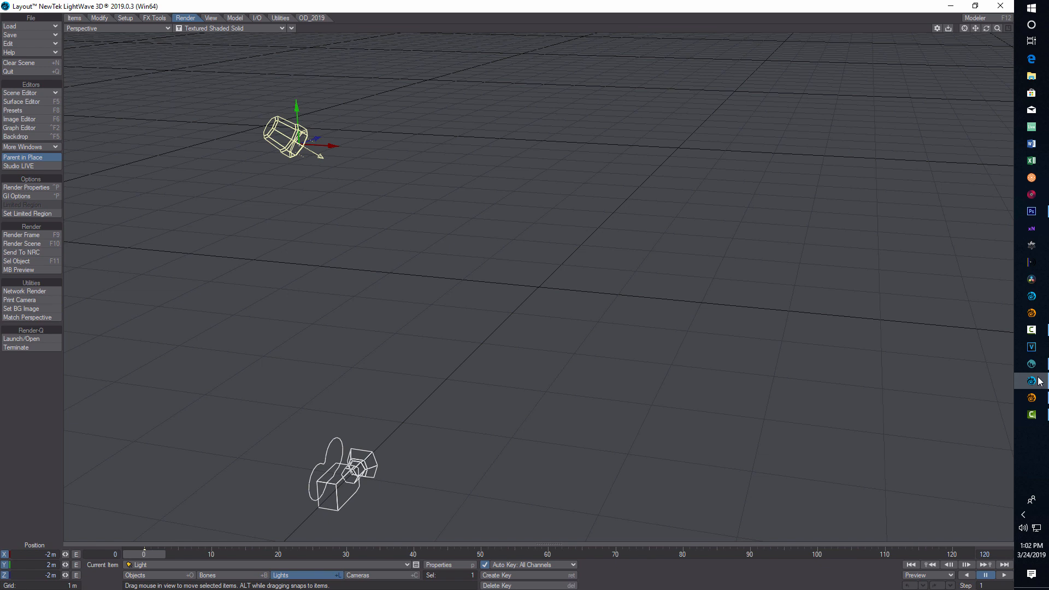
Look over the open 3D-Coat, LightWave Layout and Modeler windows, including the OD_2019 tools in Layout
left_click(1032, 364)
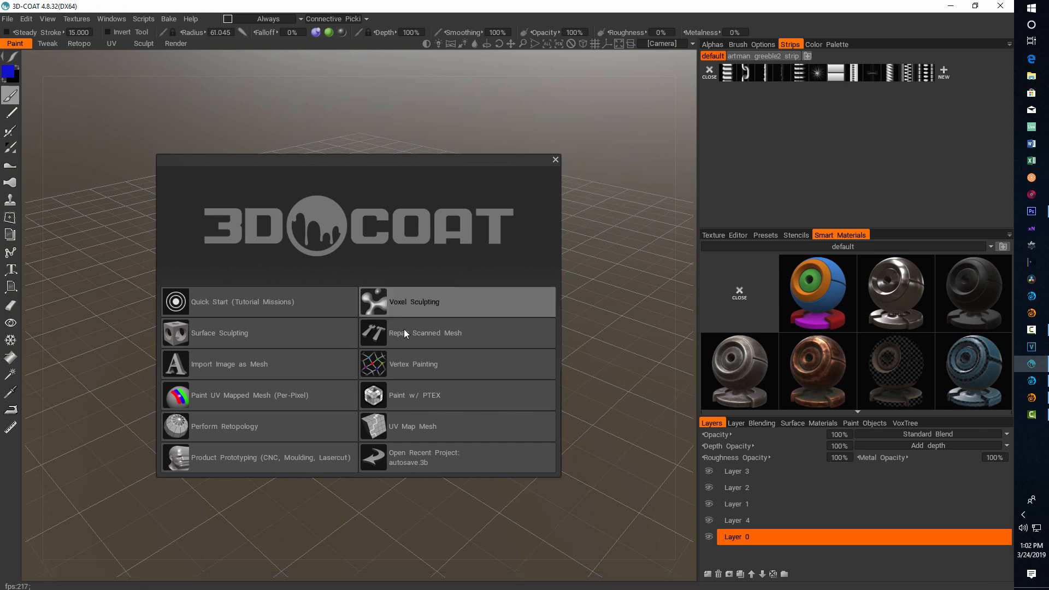
left_click(1032, 380)
left_click(1031, 397)
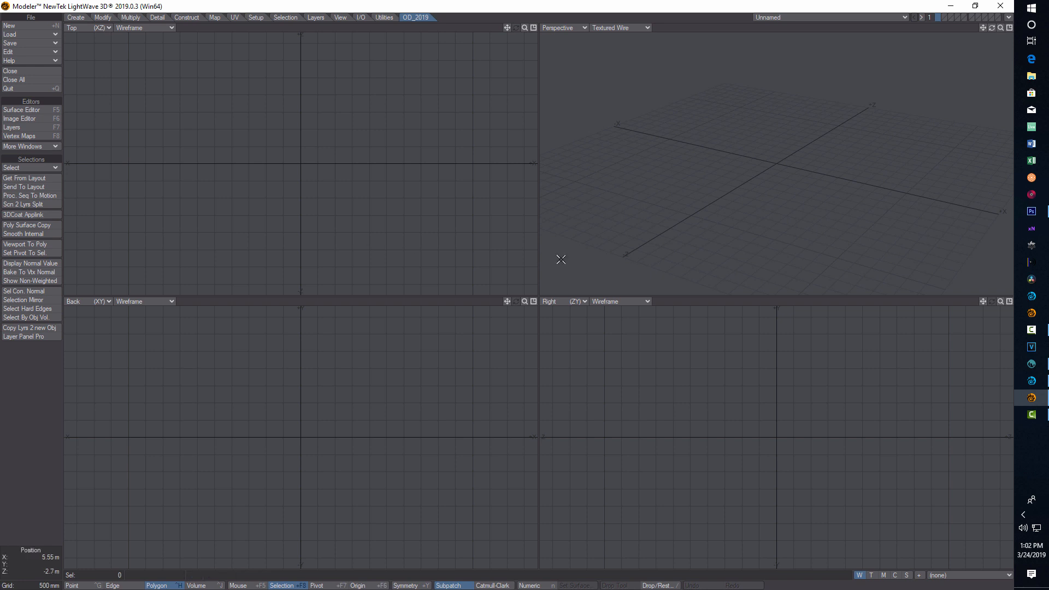
left_click(1041, 366)
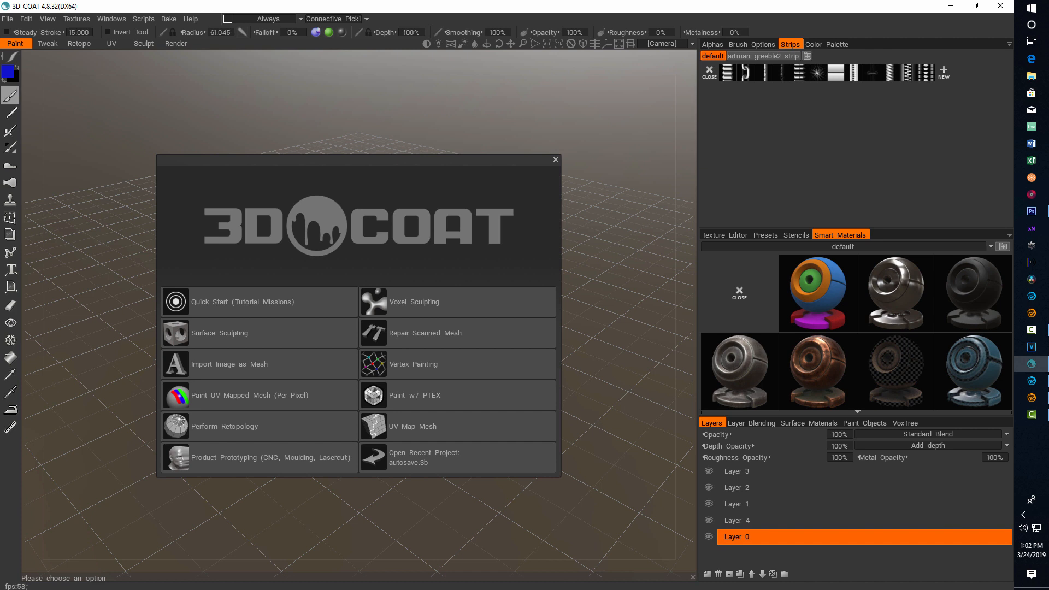
mouse_move(1040, 385)
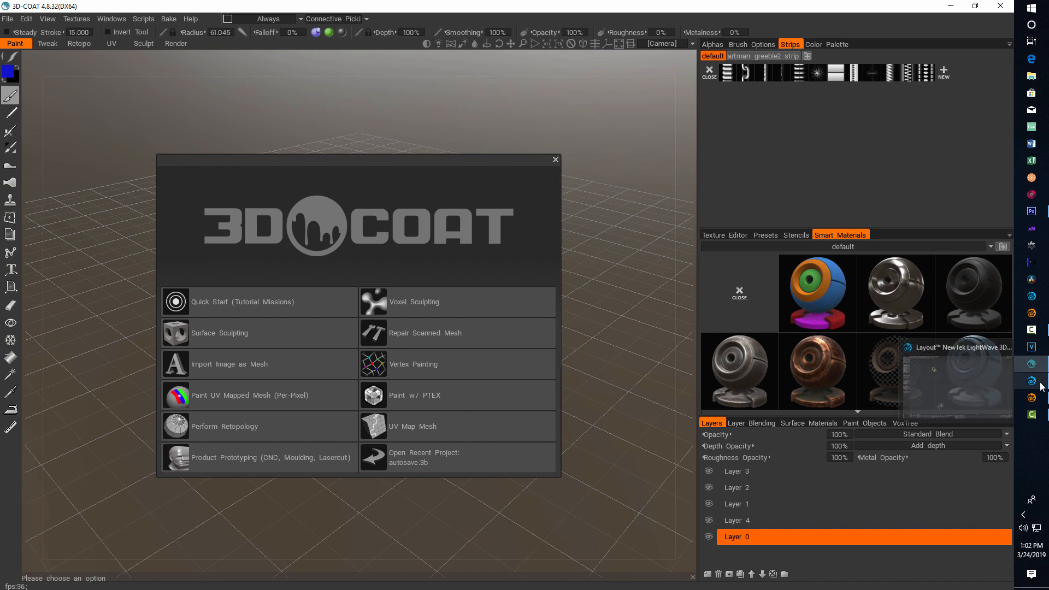
left_click(963, 388)
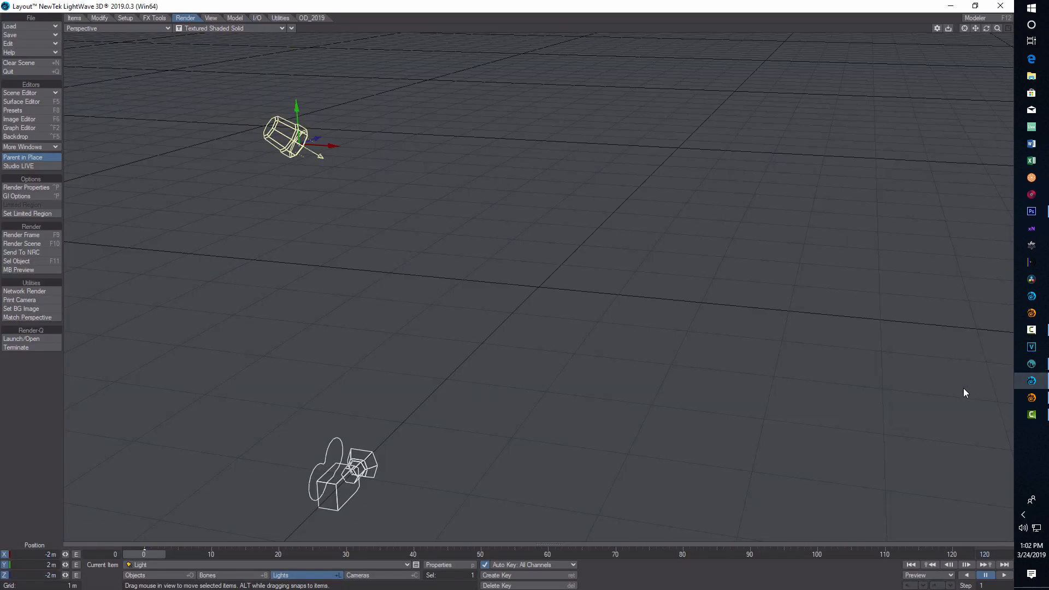
left_click(313, 18)
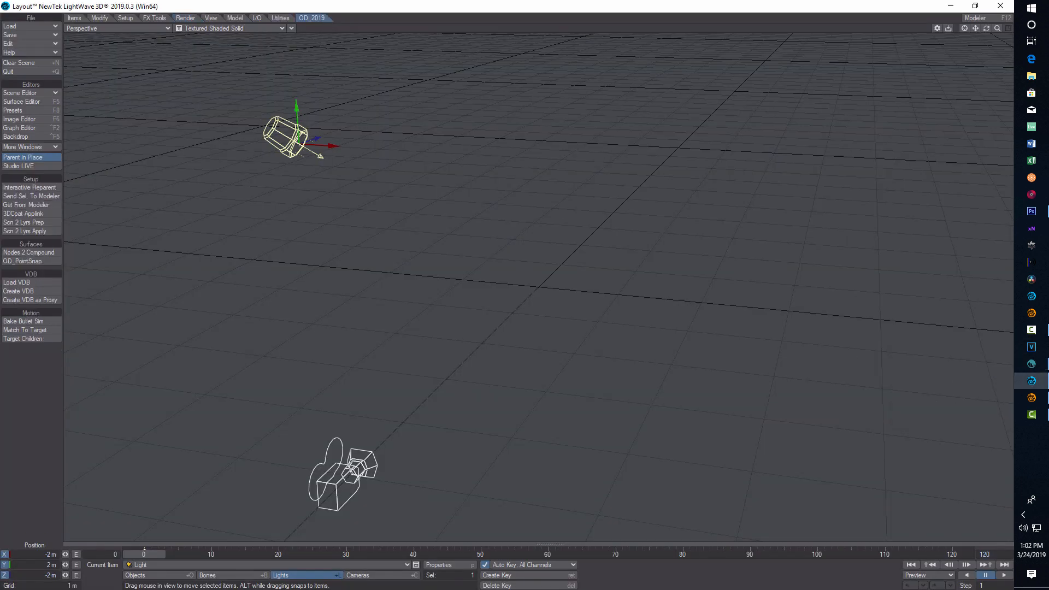
left_click(24, 262)
Switch to LightWave Modeler, create a box standing on the ground plane and center it at the origin
left_click(1031, 400)
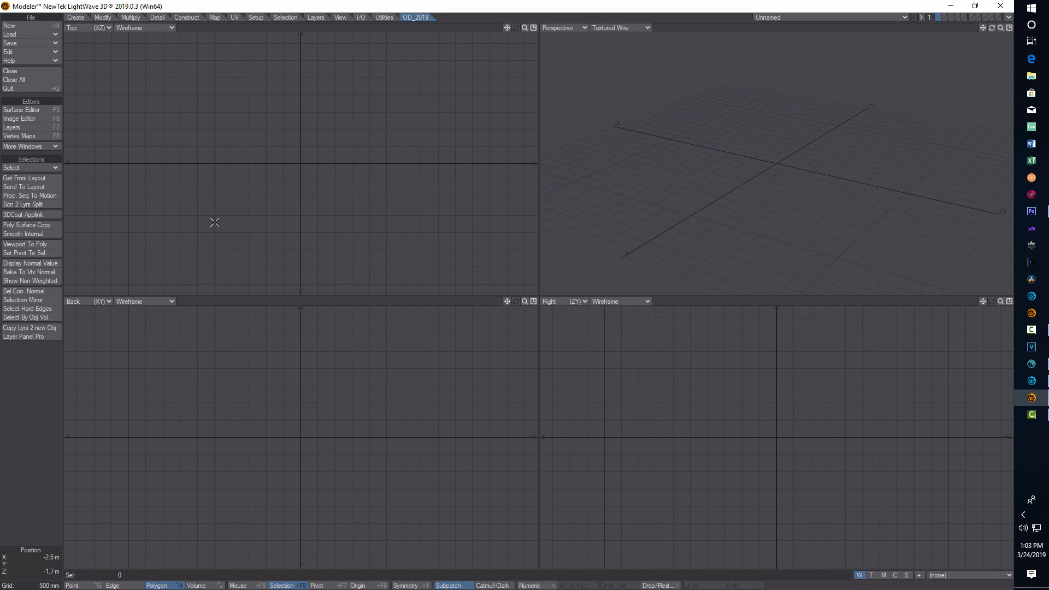
left_click(76, 18)
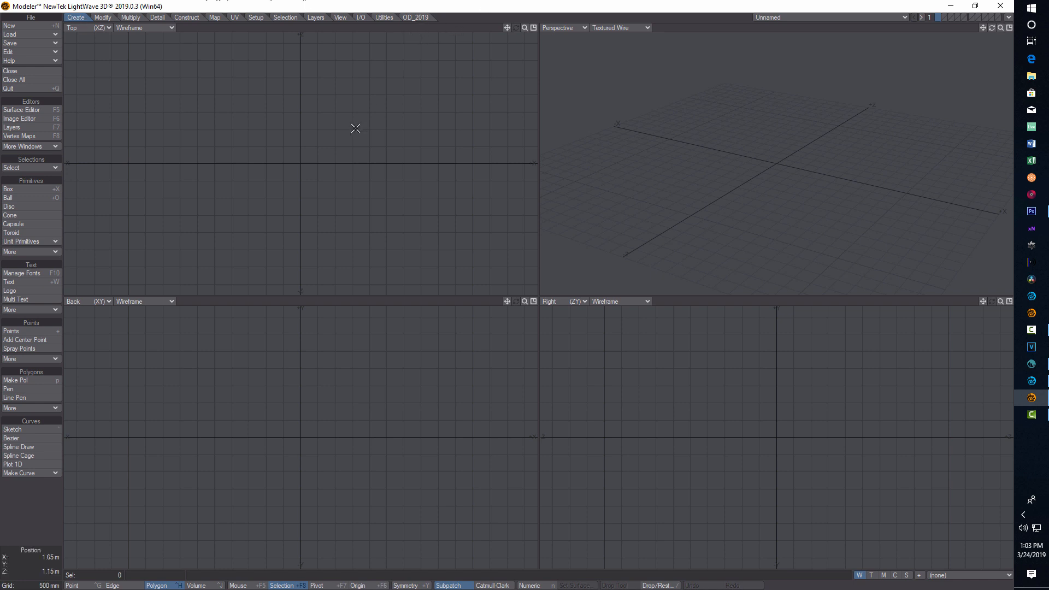
left_click(26, 191)
left_click_drag(250, 108, 380, 206)
left_click_drag(787, 431, 782, 372)
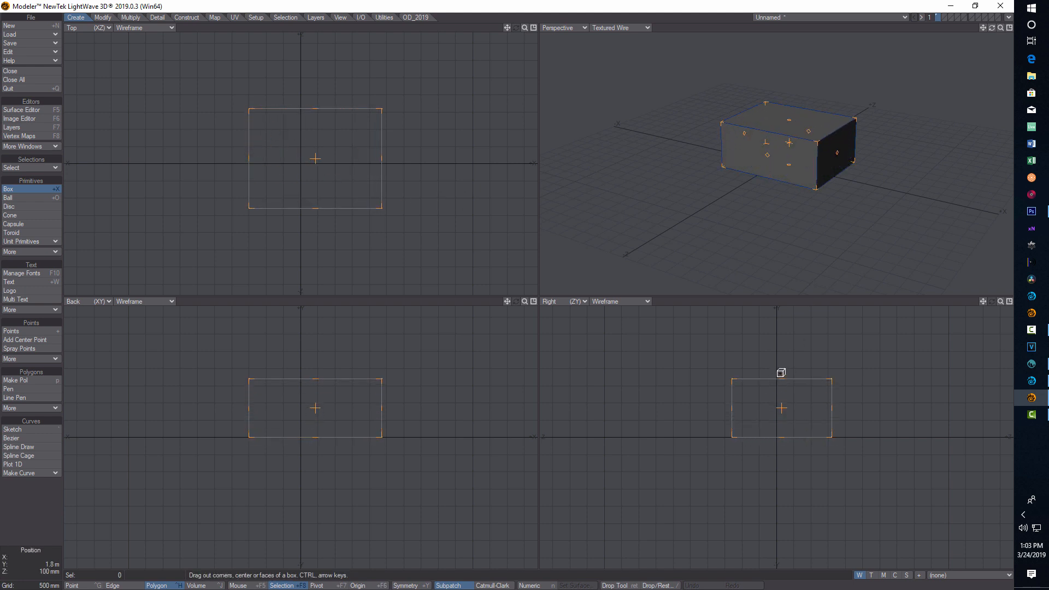
key("Return")
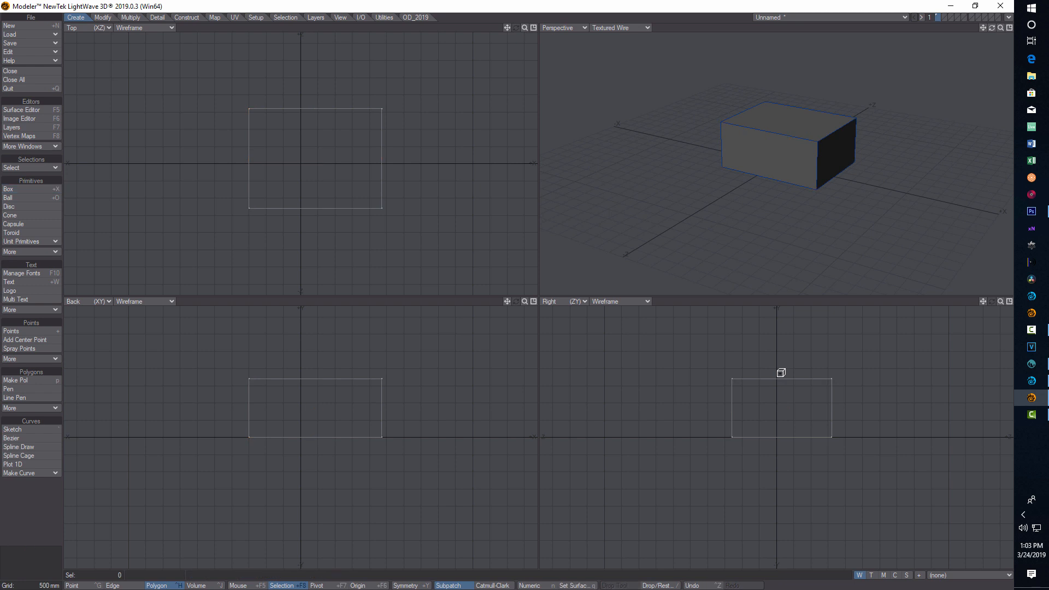
key("F2")
Chamfer the eight edges around the box's top and bottom faces slightly and clear the edge selection
left_click(121, 585)
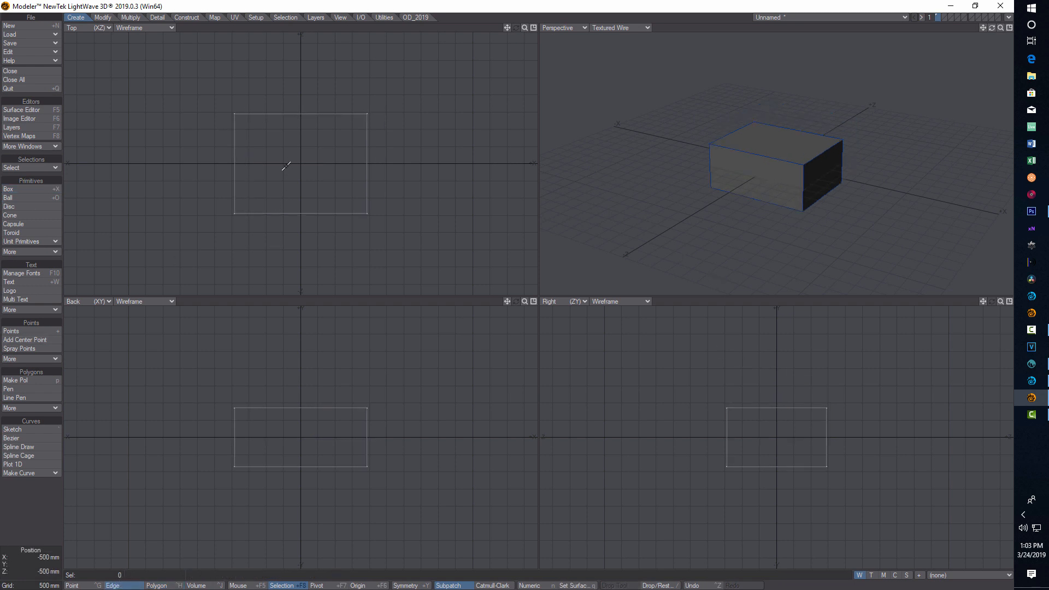
left_click(298, 114)
left_click(236, 171)
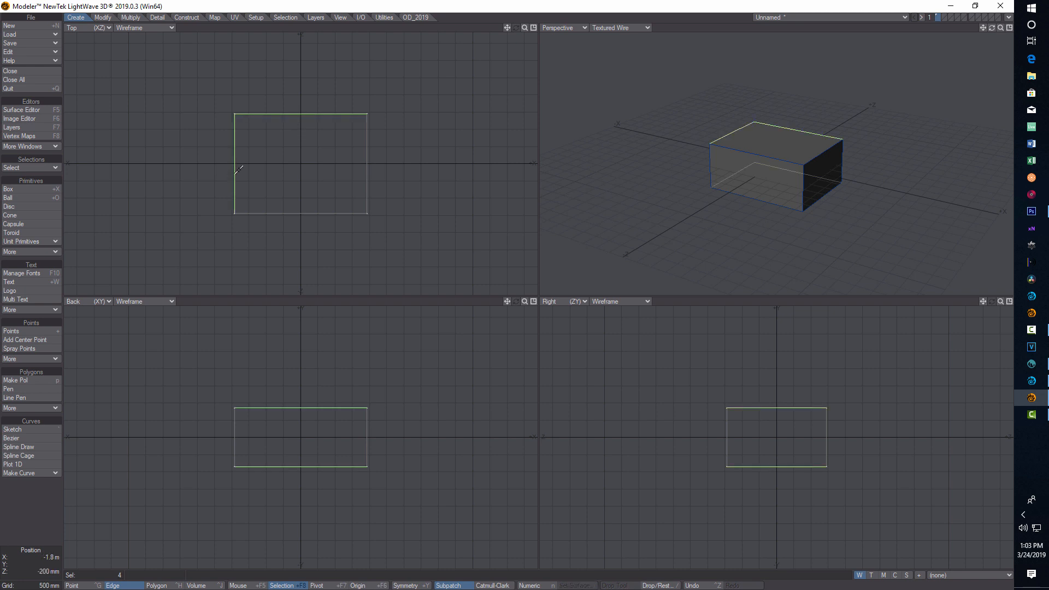
left_click(299, 213)
left_click(365, 171)
left_click_drag(993, 28, 962, 47)
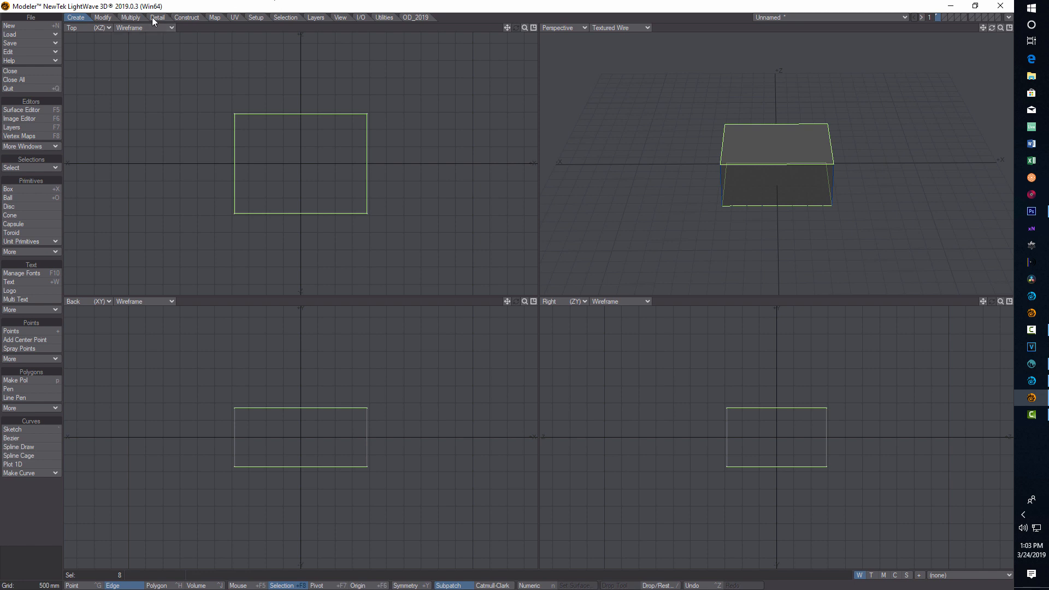
left_click(135, 18)
left_click(37, 199)
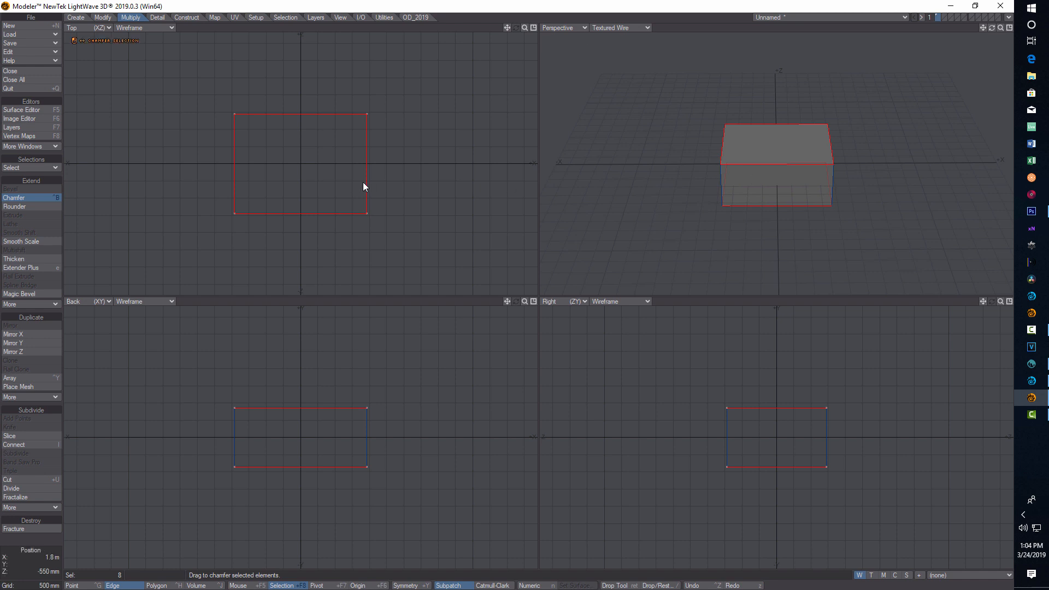
left_click_drag(362, 182, 369, 183)
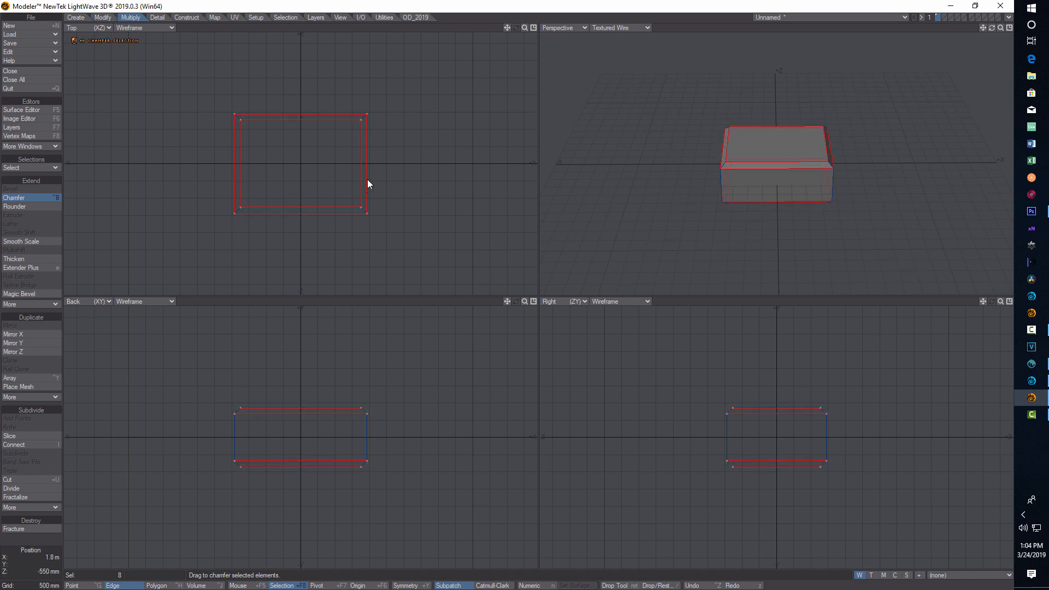
key("Return")
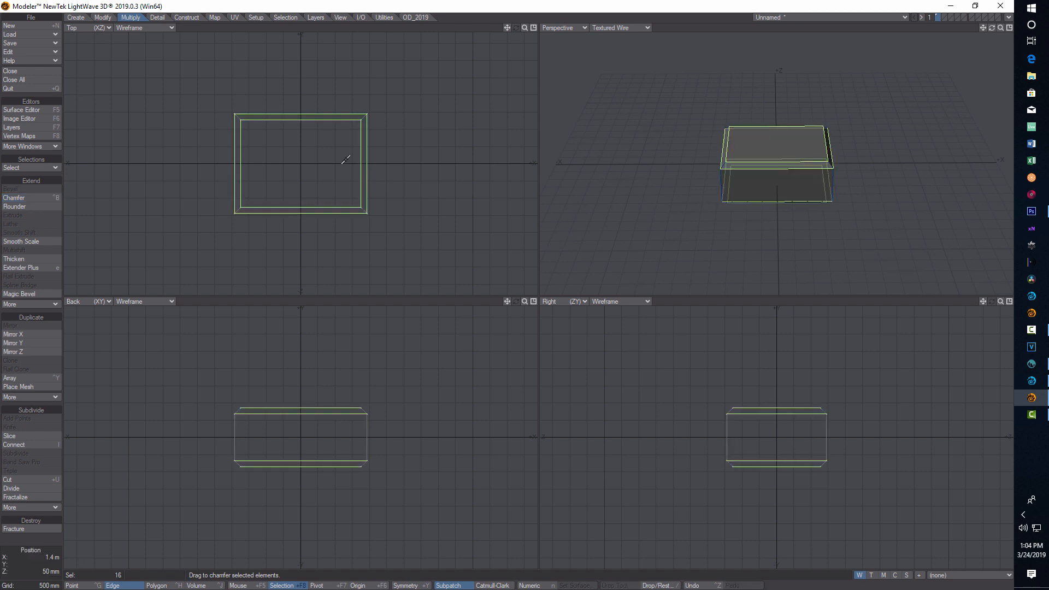
left_click(39, 554)
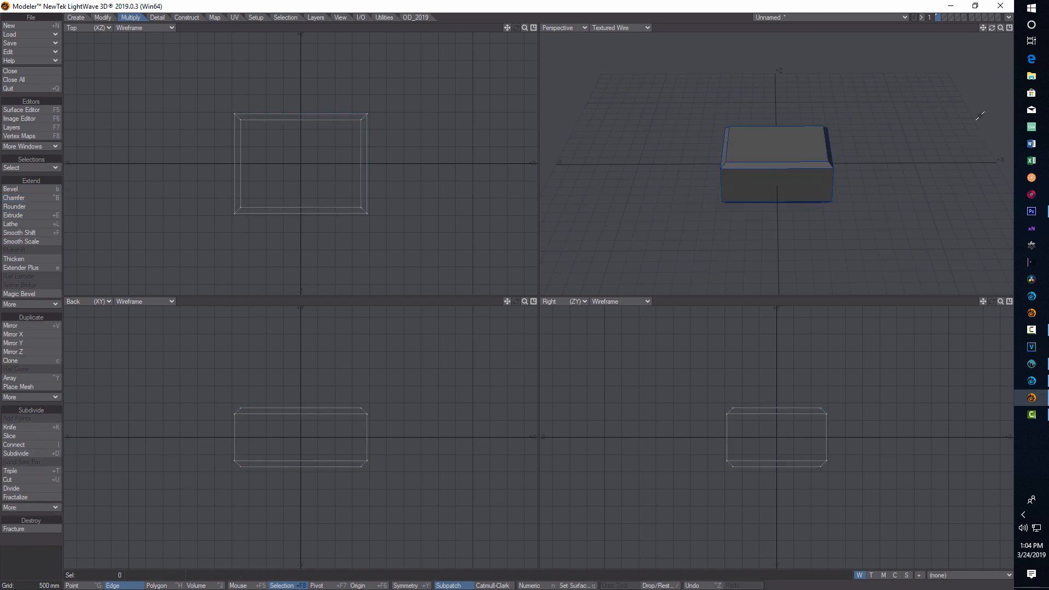
mouse_move(992, 28)
left_mouse_down()
mouse_move(915, 47)
mouse_move(972, 33)
left_mouse_up()
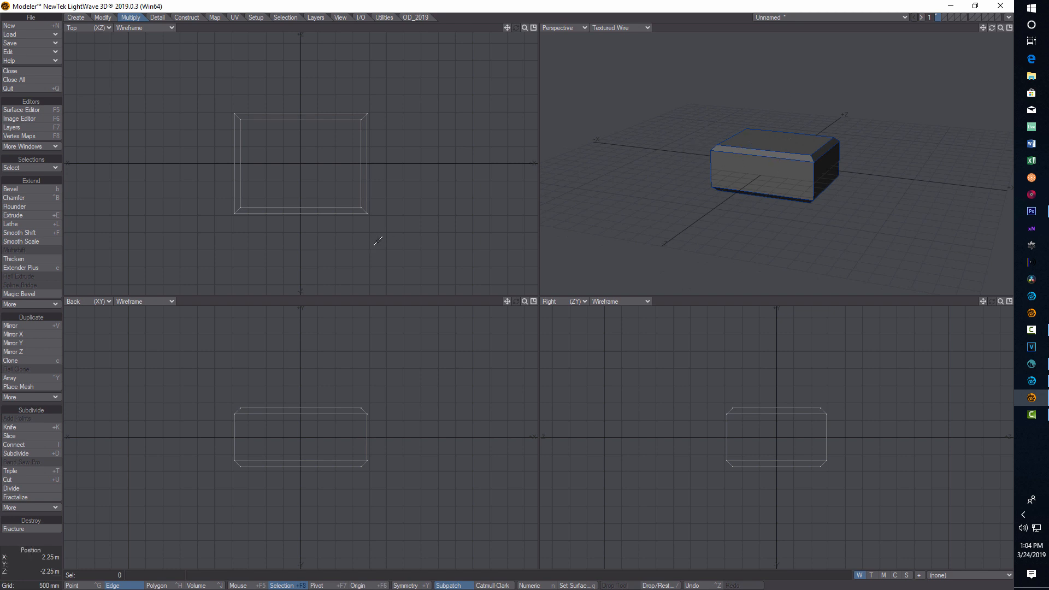
Save the chamfered box as a new object named box100 in the Objects folder
left_click(45, 44)
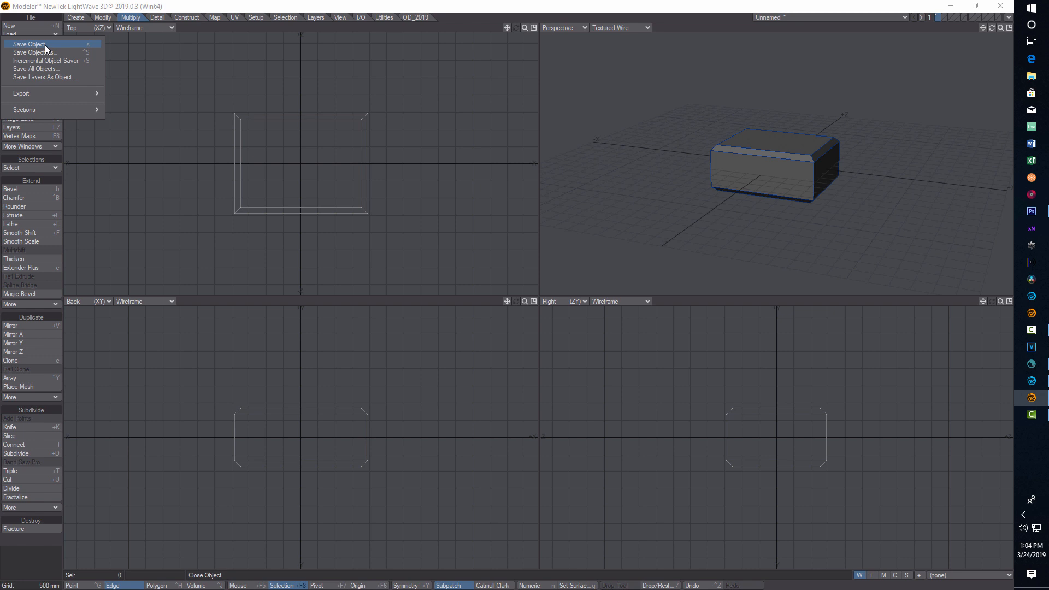
left_click(45, 52)
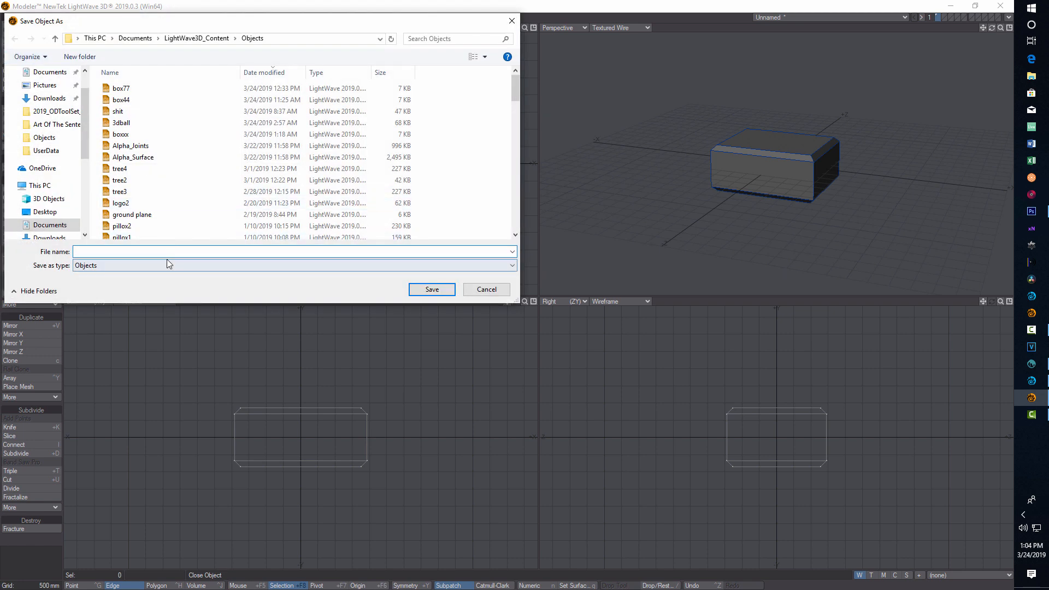
type("box")
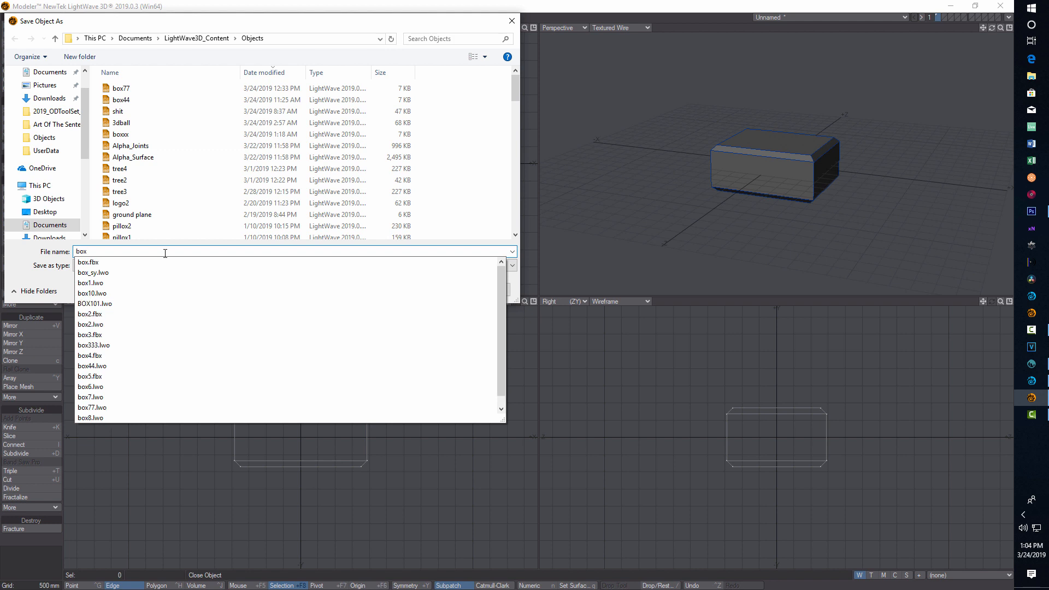
type("100")
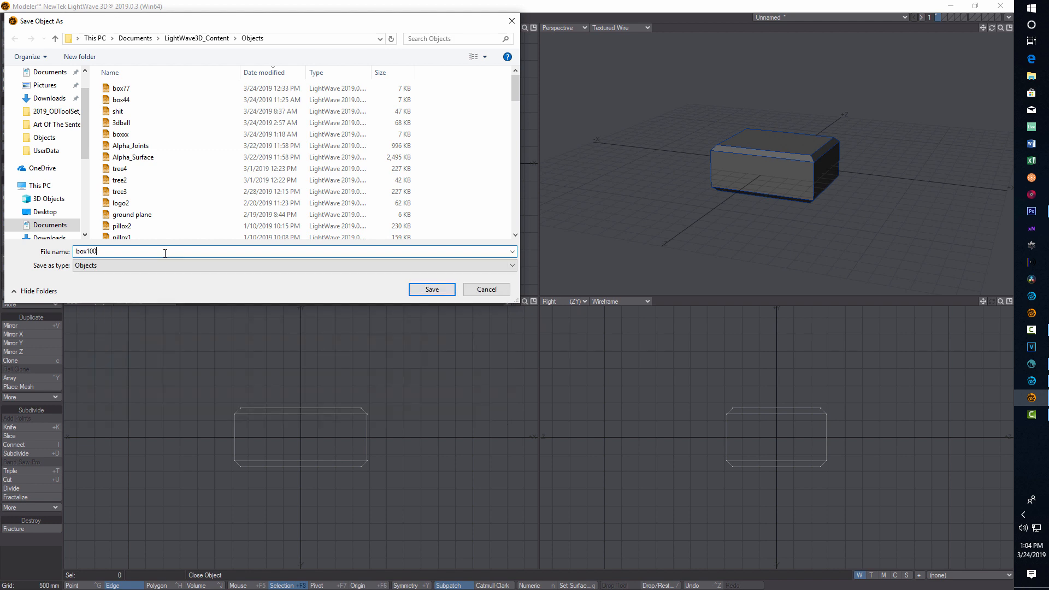
left_click(432, 289)
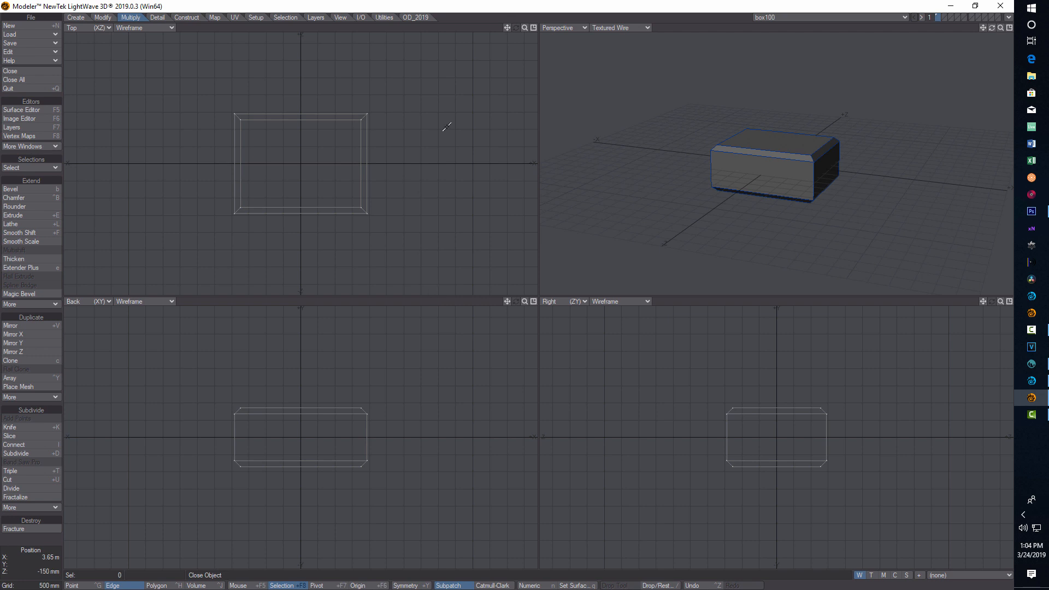
Examine the branch export and import options for the Main Menu in the menu layout configuration and close it
left_click(411, 17)
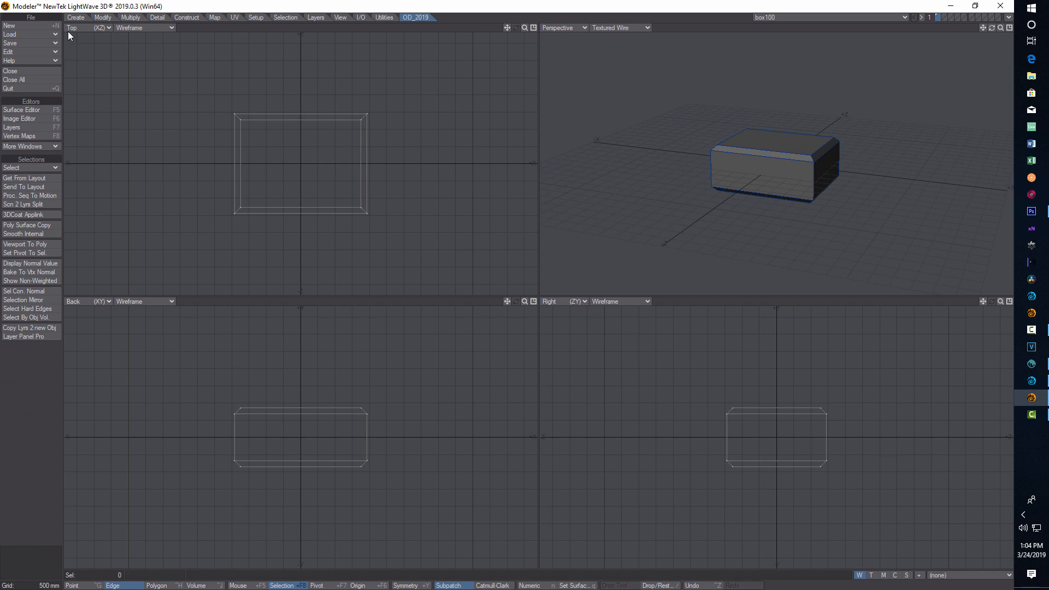
left_click(22, 52)
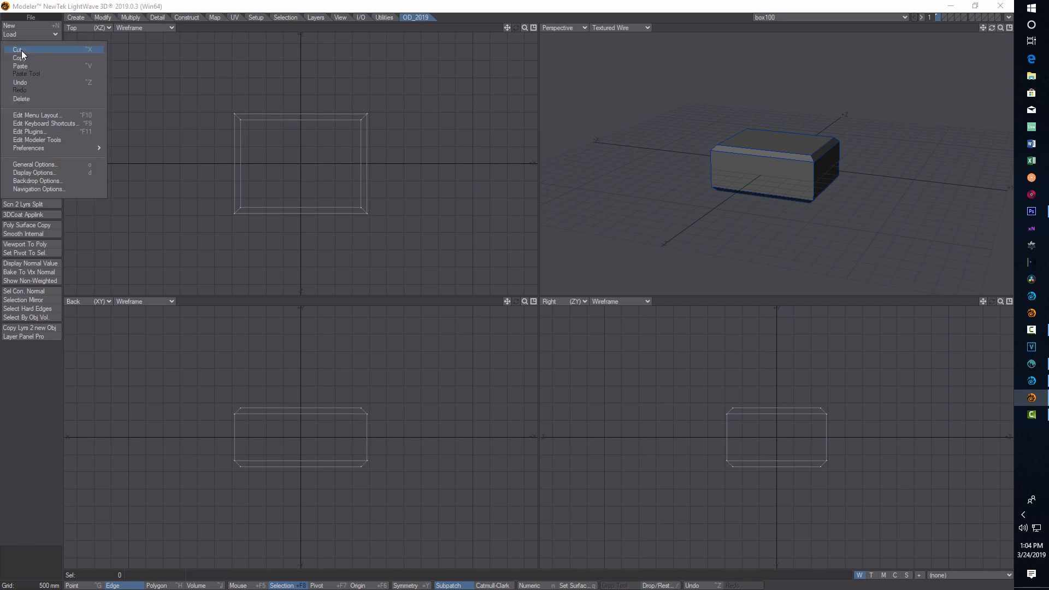
left_click(40, 116)
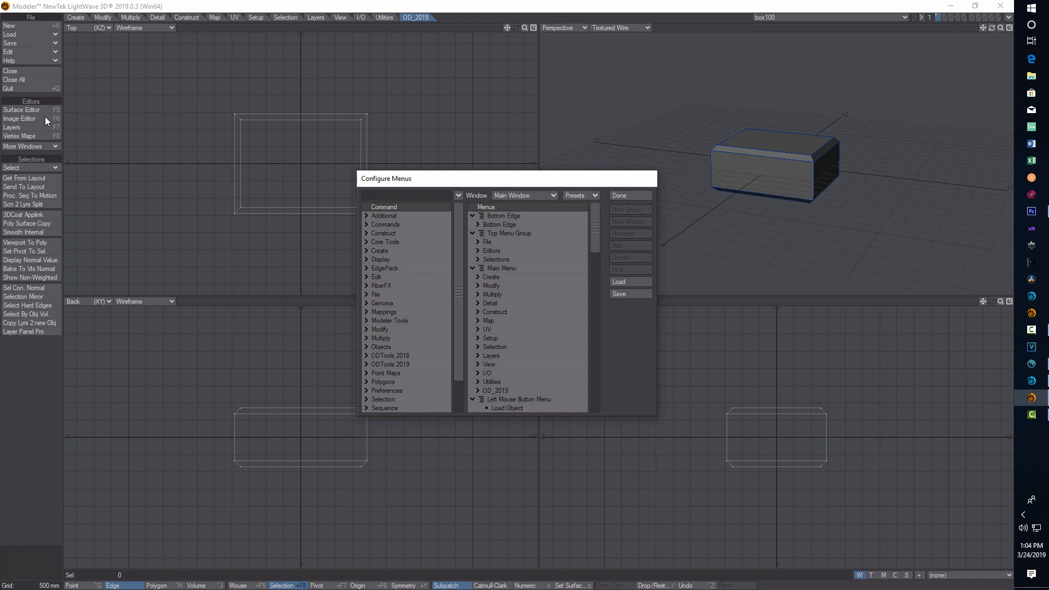
right_click(516, 268)
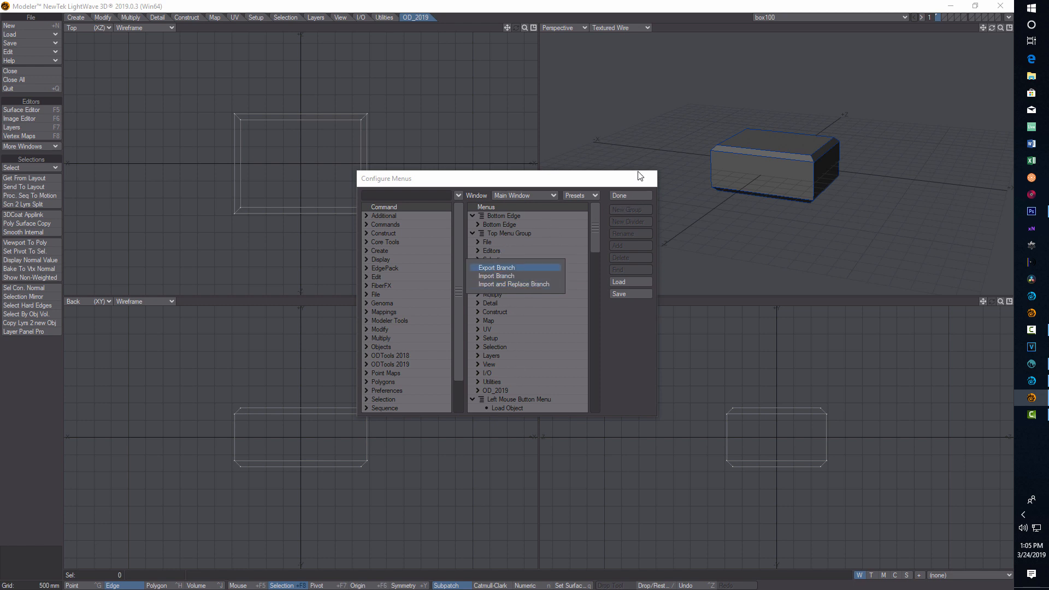
left_click(628, 195)
left_click(657, 136)
left_click(633, 198)
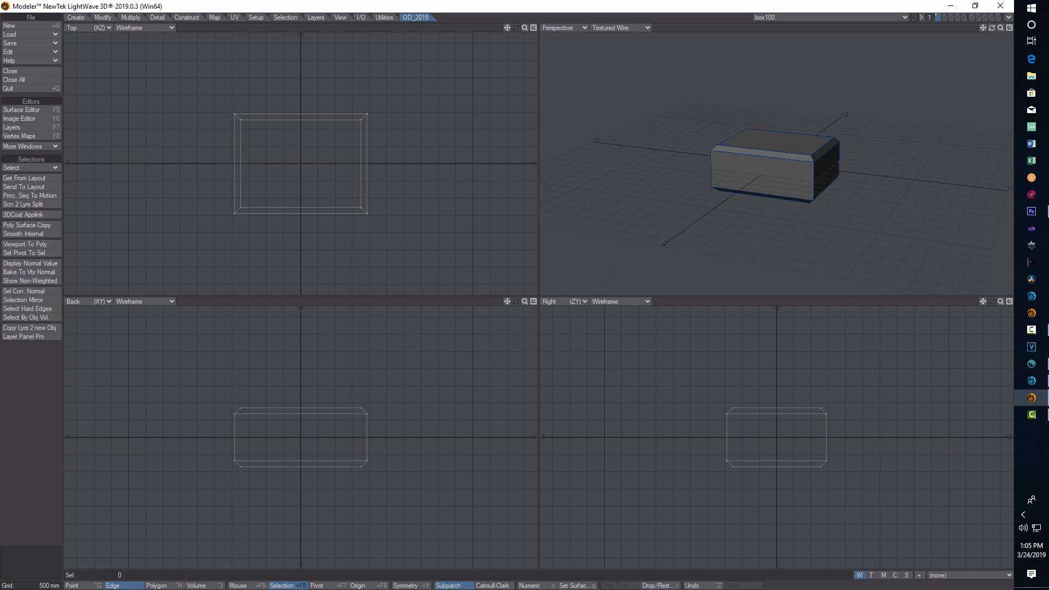
Check that 3D-Coat is running and export the box from Modeler to its Paint room through 3DCoat Applink
left_click(1032, 364)
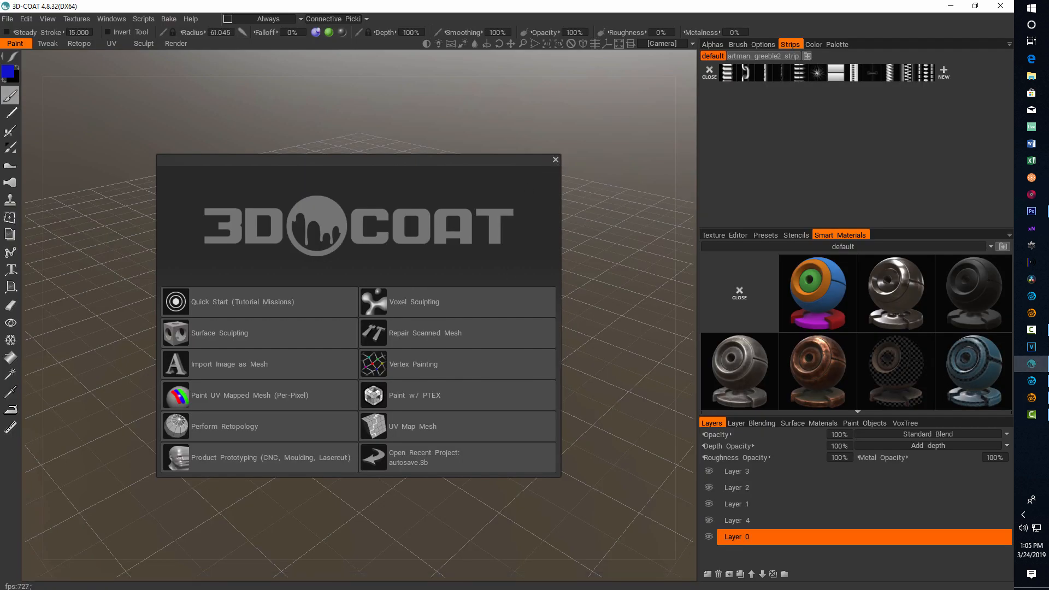
left_click(1032, 398)
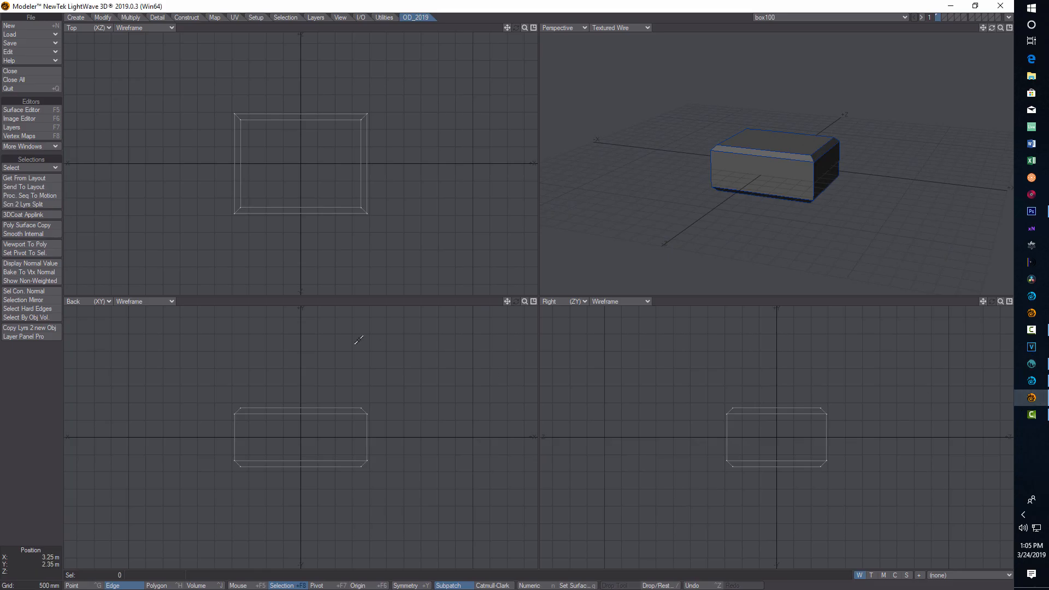
left_click(22, 214)
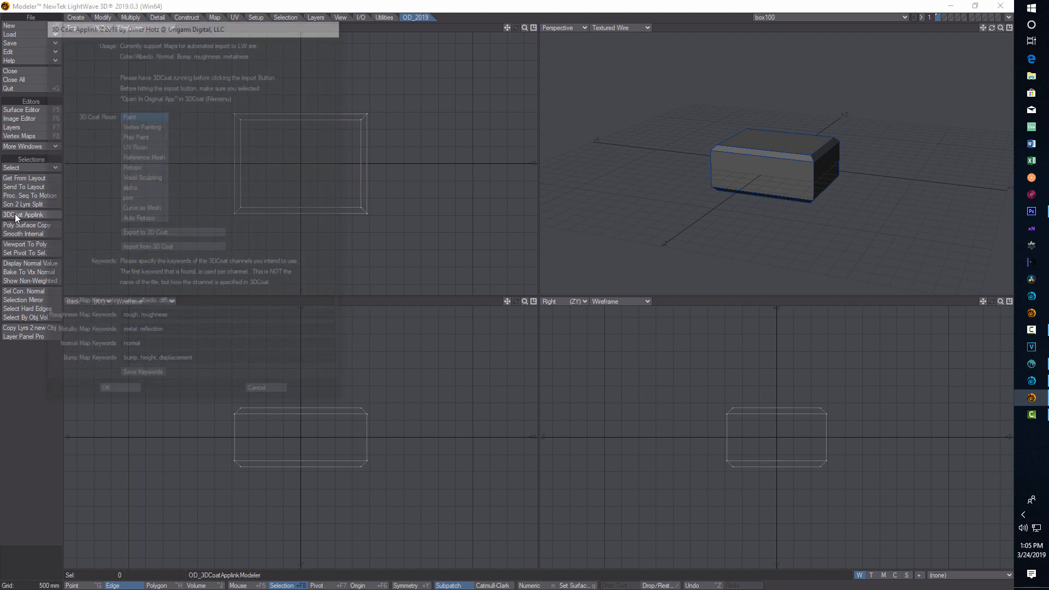
left_click(162, 233)
left_click(119, 393)
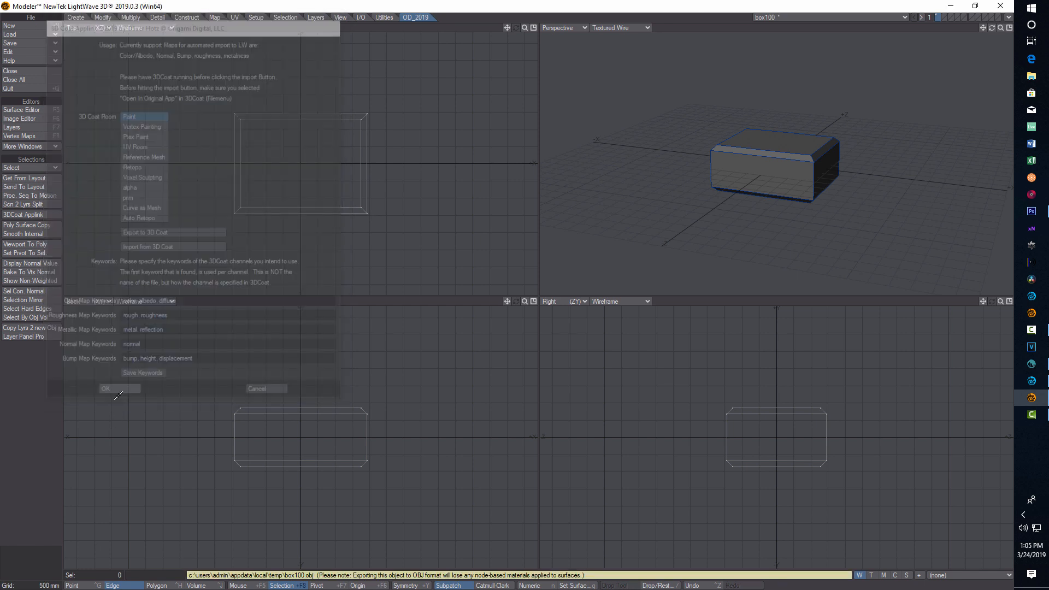
Switch to 3D-Coat and import the box for per-pixel painting with Auto-Mapping and a 2048 by 2048 texture
left_click(1031, 364)
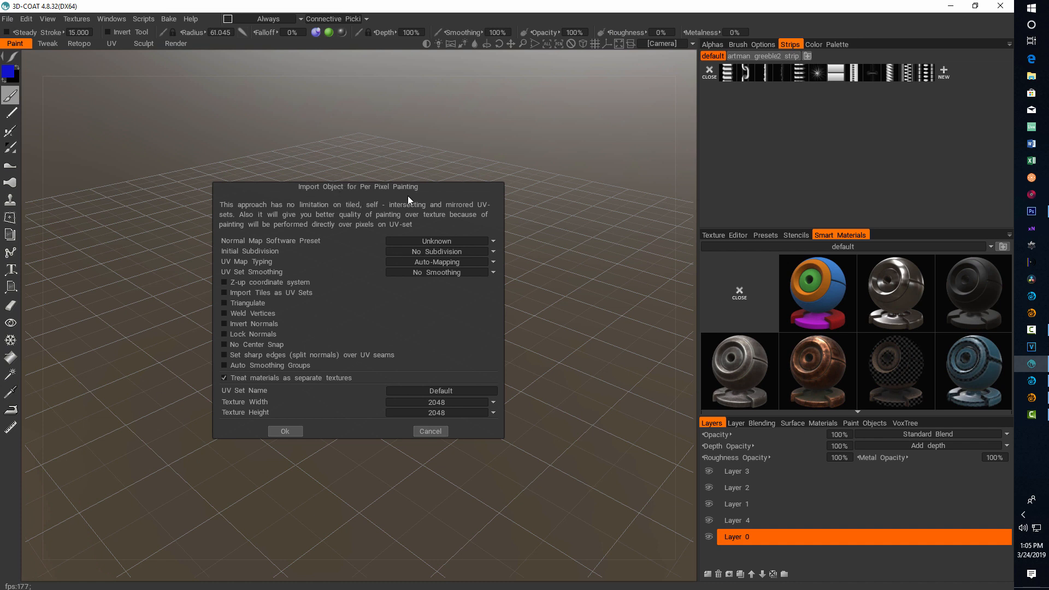
left_click(287, 431)
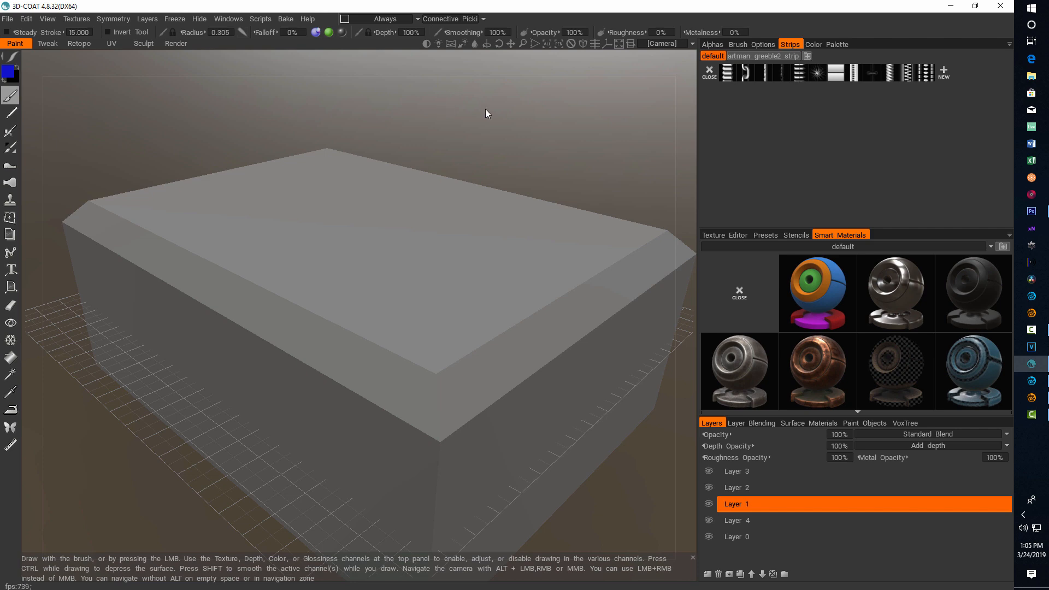
left_click_drag(492, 114, 382, 140)
right_click_drag(382, 140, 331, 183)
left_click_drag(507, 127, 540, 164)
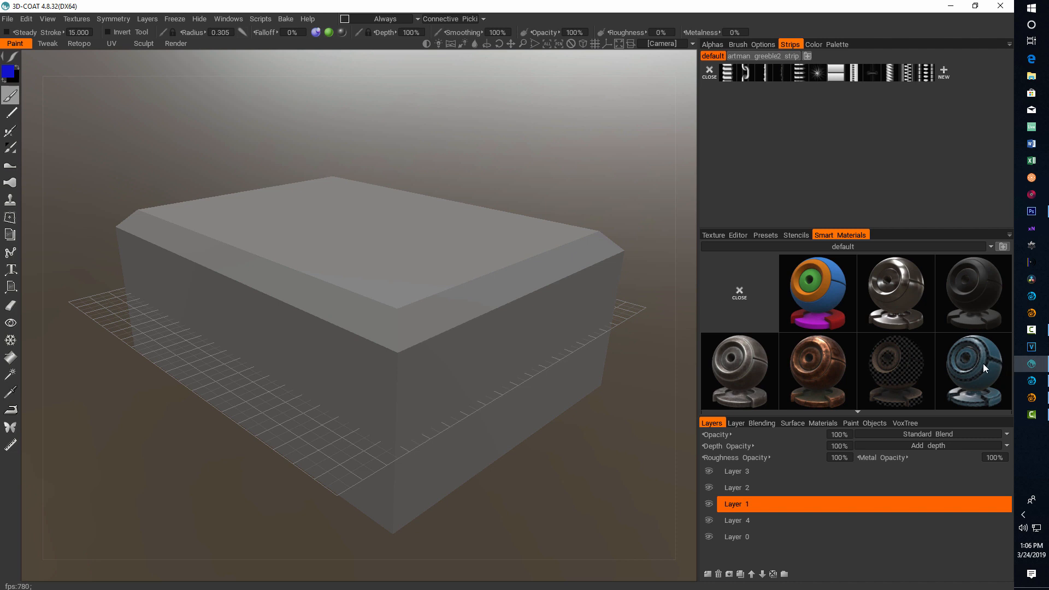
Paint all visible faces and chamfers of the box with the metal_light smart material on Layer 1
mouse_move(980, 366)
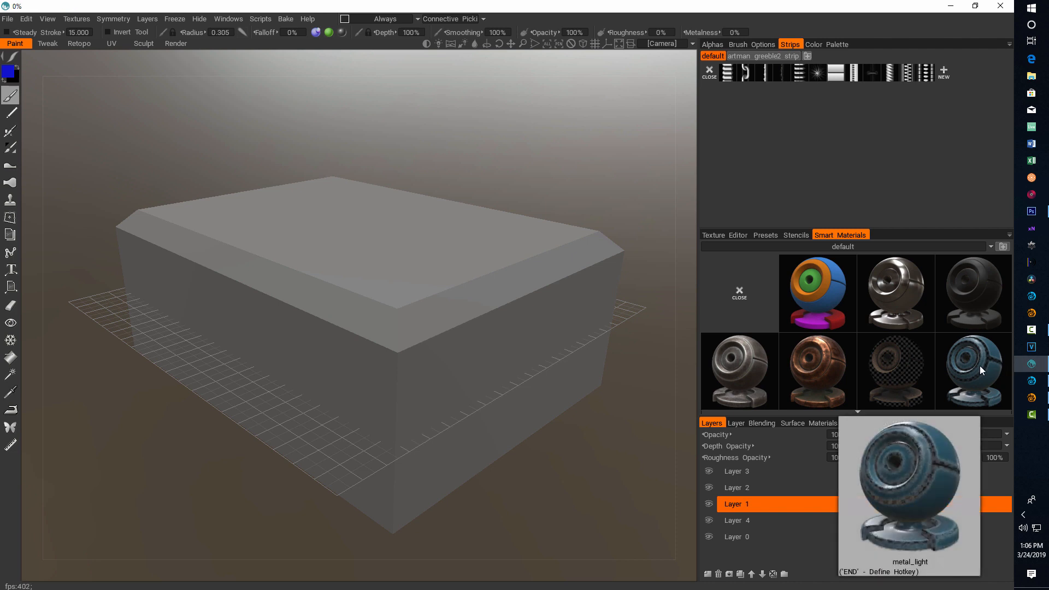
left_click(978, 366)
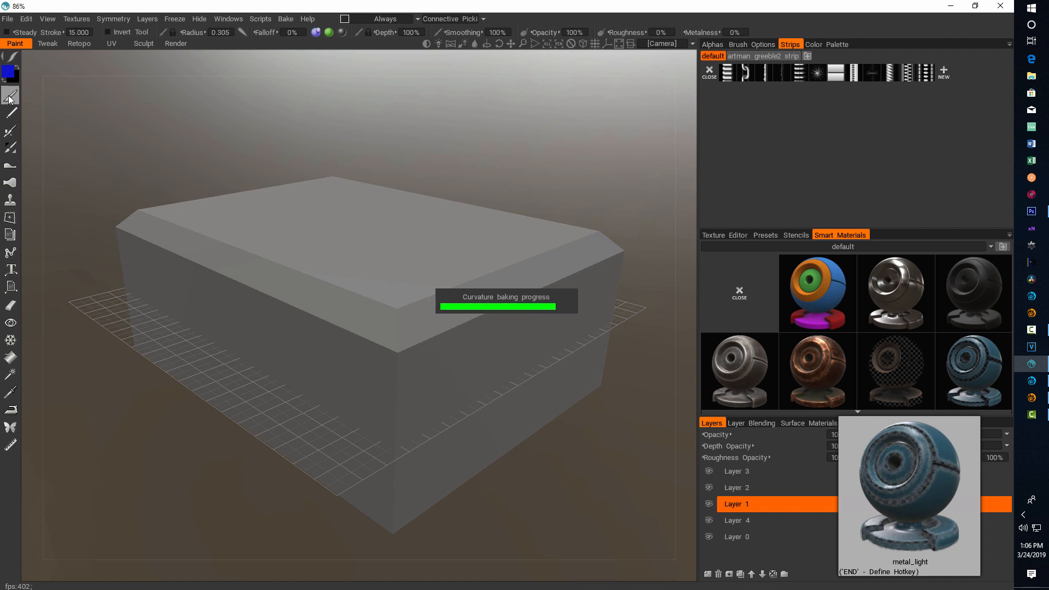
left_click(10, 130)
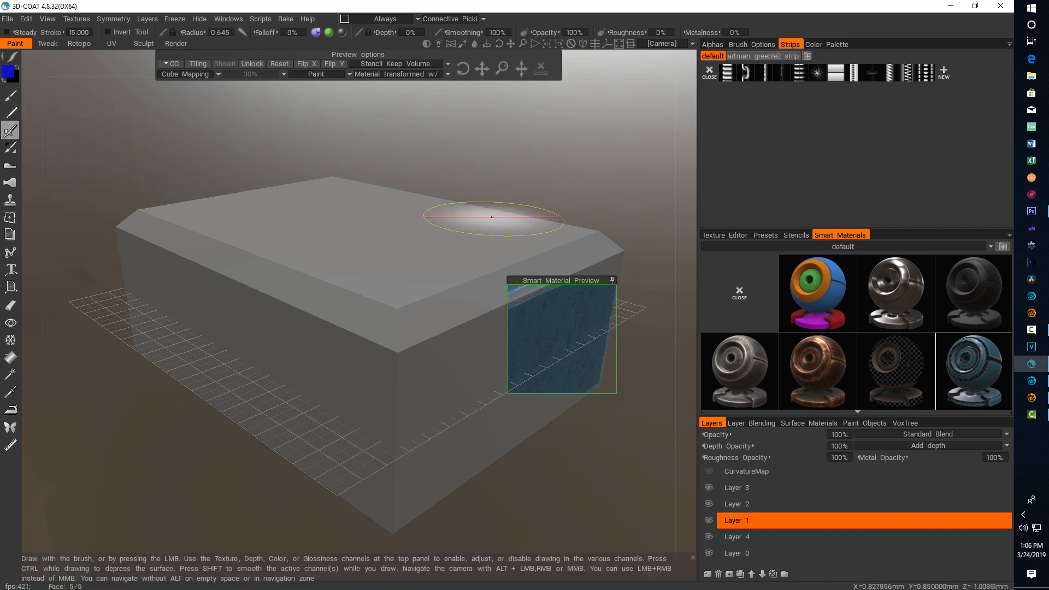
mouse_move(470, 224)
left_mouse_down()
mouse_move(328, 327)
mouse_move(479, 237)
mouse_move(425, 201)
mouse_move(293, 179)
mouse_move(180, 240)
mouse_move(355, 211)
mouse_move(448, 230)
mouse_move(295, 349)
mouse_move(248, 292)
mouse_move(164, 257)
mouse_move(137, 262)
mouse_move(353, 395)
mouse_move(382, 481)
mouse_move(273, 481)
mouse_move(181, 464)
mouse_move(133, 351)
mouse_move(383, 514)
mouse_move(437, 426)
mouse_move(519, 355)
mouse_move(604, 316)
mouse_move(480, 433)
mouse_move(445, 421)
mouse_move(562, 444)
mouse_move(569, 419)
mouse_move(415, 448)
mouse_move(306, 256)
mouse_move(299, 199)
mouse_move(311, 240)
mouse_move(349, 289)
mouse_move(355, 235)
mouse_move(342, 179)
mouse_move(585, 230)
mouse_move(447, 328)
mouse_move(295, 304)
mouse_move(152, 224)
mouse_move(173, 196)
mouse_move(350, 155)
mouse_move(134, 214)
mouse_move(136, 344)
mouse_move(256, 377)
mouse_move(284, 453)
mouse_move(414, 474)
mouse_move(578, 336)
mouse_move(611, 241)
left_mouse_up()
mouse_move(612, 163)
left_mouse_down()
mouse_move(628, 199)
mouse_move(593, 203)
mouse_move(623, 197)
mouse_move(481, 200)
mouse_move(494, 164)
left_mouse_up()
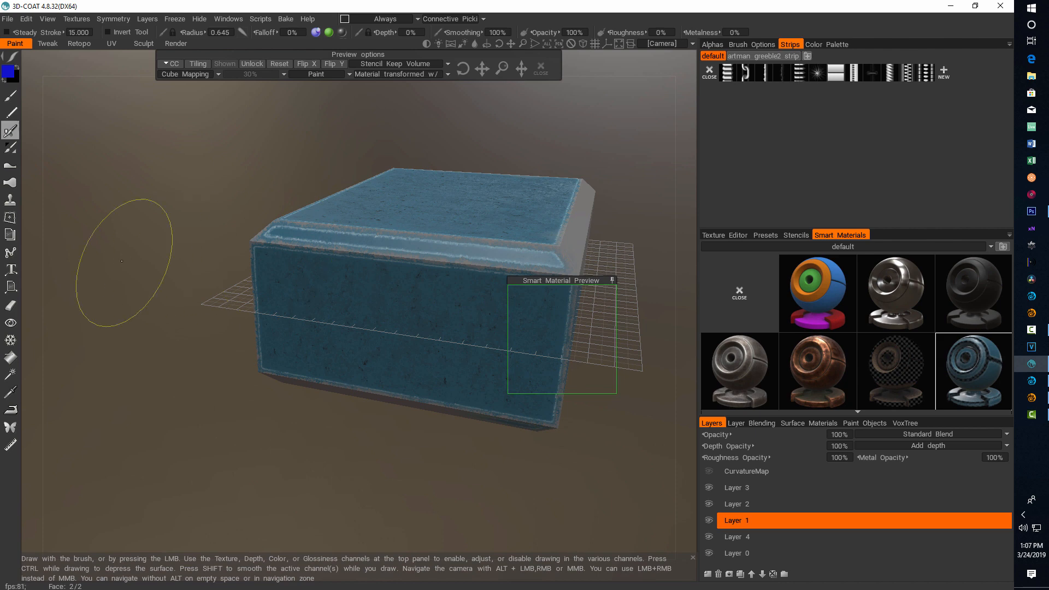
left_click_drag(167, 227, 312, 169)
middle_click_drag(215, 470, 313, 478)
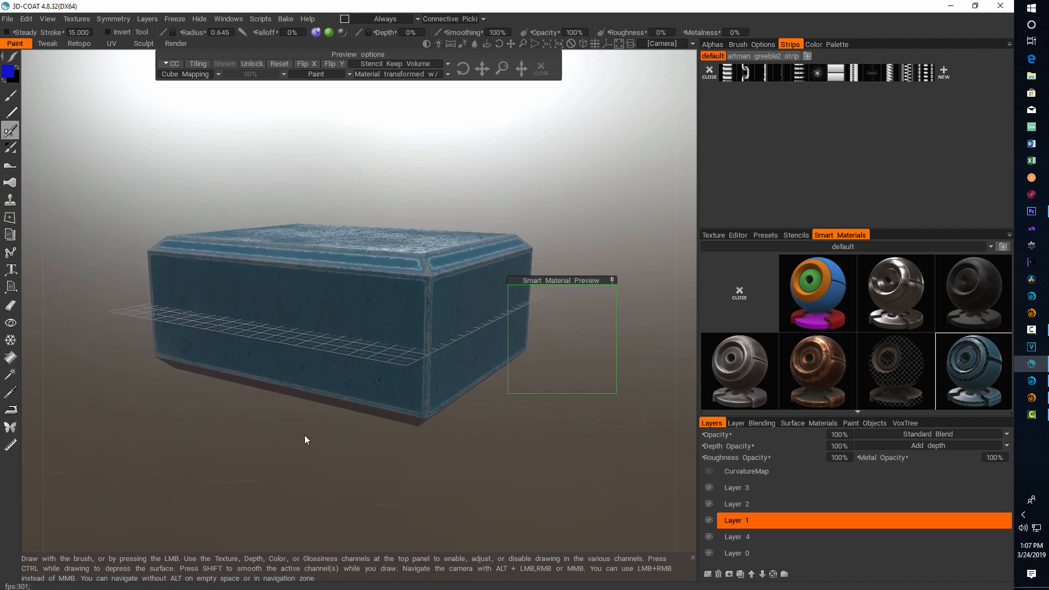
mouse_move(308, 434)
left_mouse_down()
mouse_move(379, 484)
mouse_move(266, 463)
mouse_move(355, 442)
left_mouse_up()
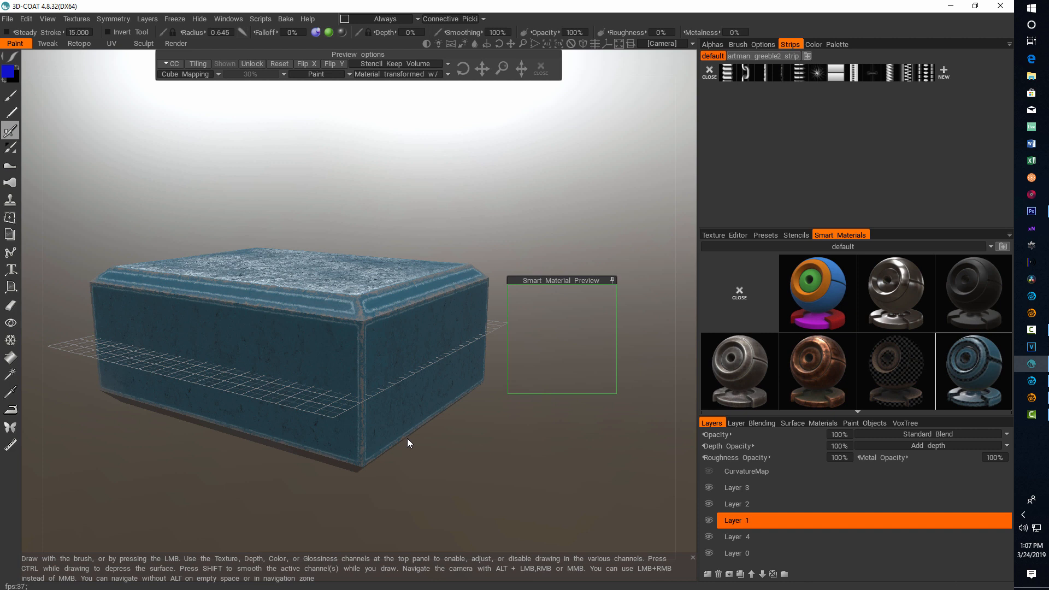
Send the painted box and its textures back with Open in Original App, using the Pbr (metalness) export preset
left_click(8, 19)
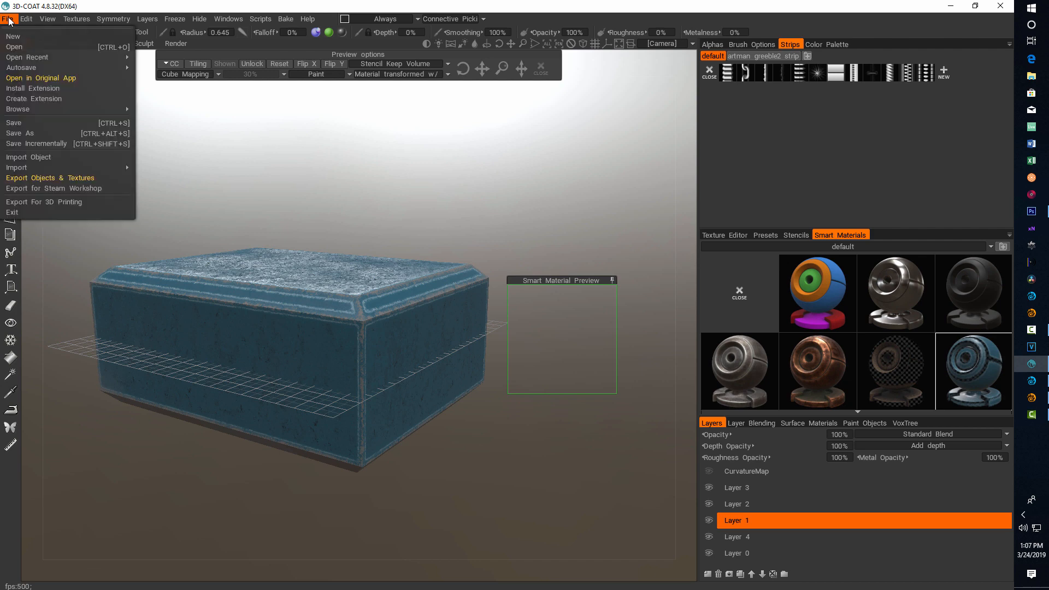
left_click(41, 77)
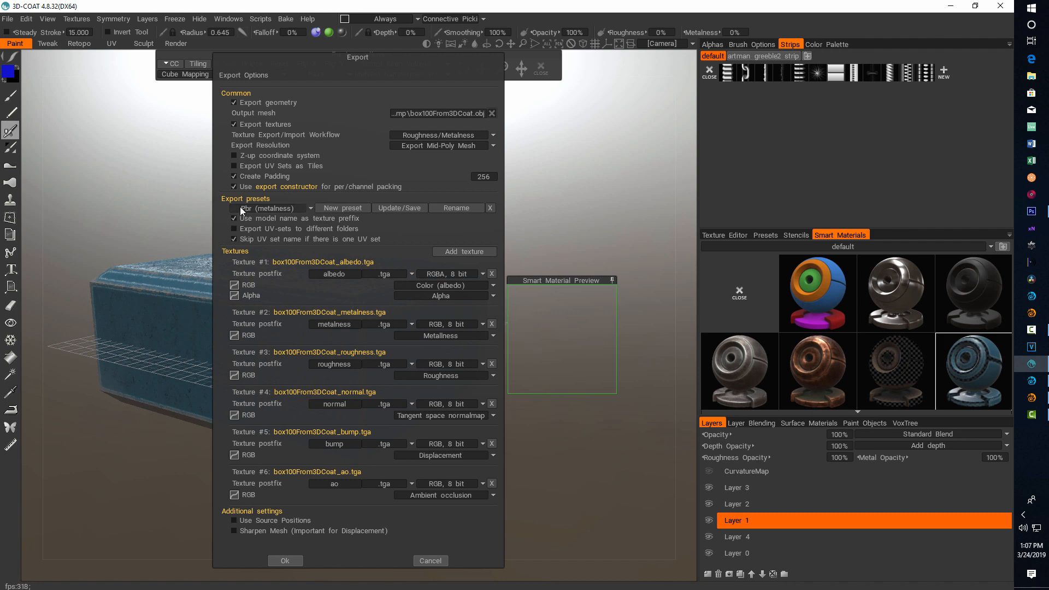
left_click(310, 209)
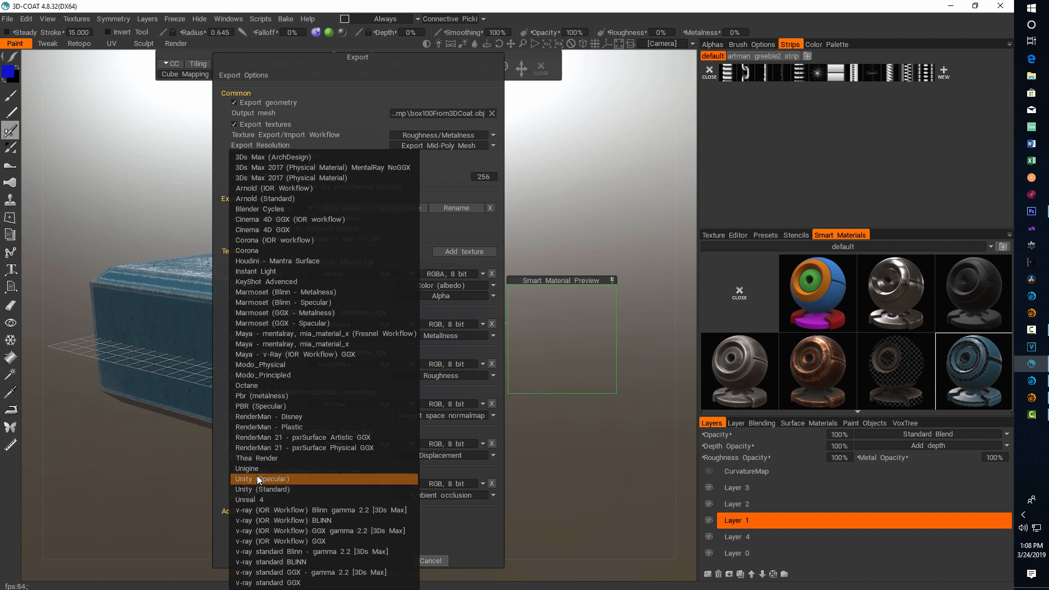
left_click(260, 395)
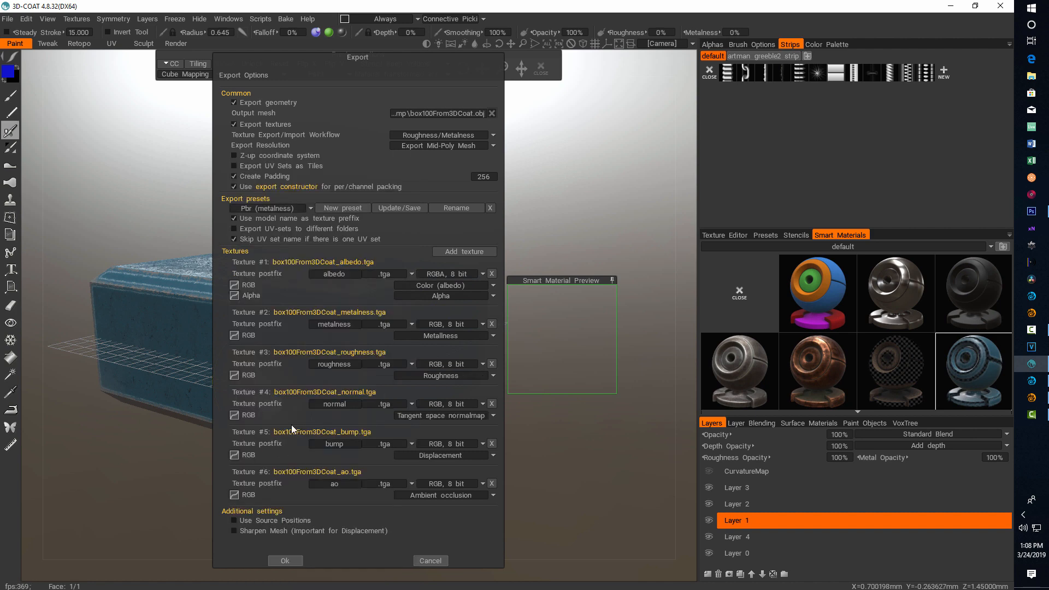
left_click(286, 561)
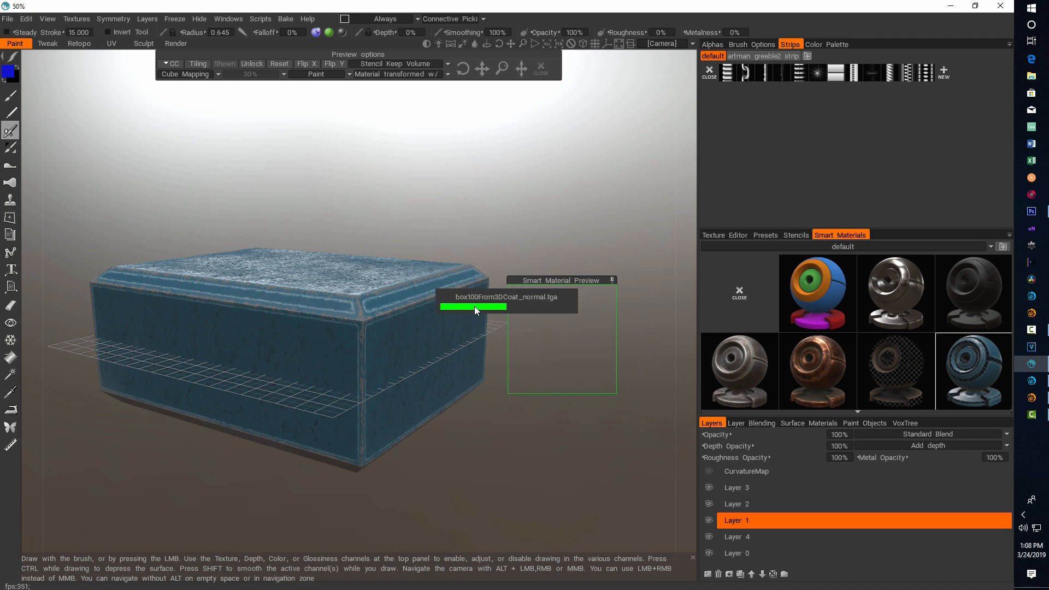
Switch to LightWave Layout and import the painted box from 3D-Coat through 3DCoat Applink
mouse_move(423, 198)
left_mouse_down()
mouse_move(365, 157)
mouse_move(342, 246)
mouse_move(406, 234)
mouse_move(403, 218)
mouse_move(399, 230)
left_mouse_up()
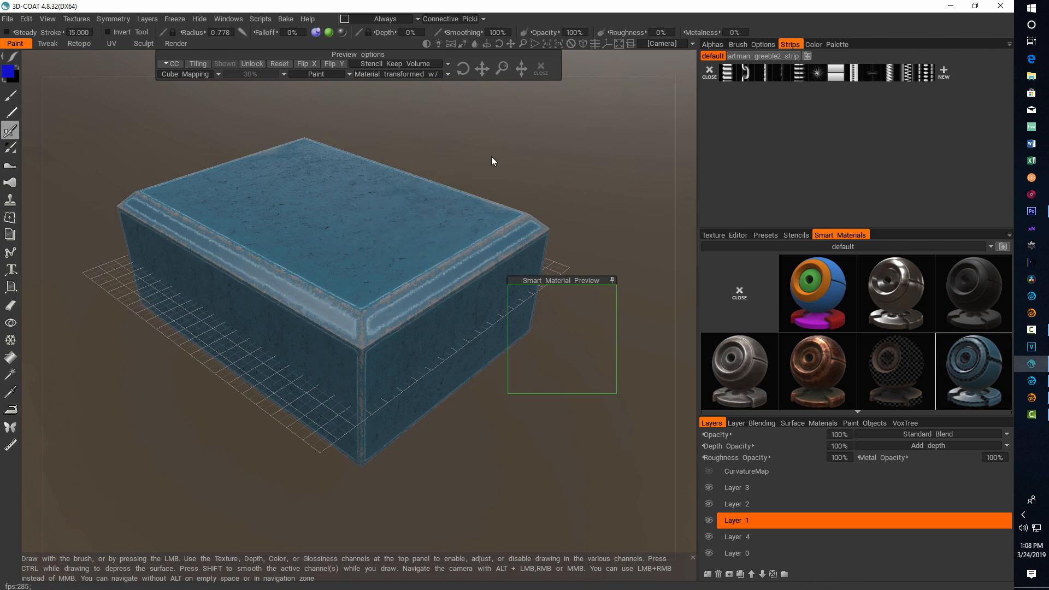
scroll(493, 156, "up", 5)
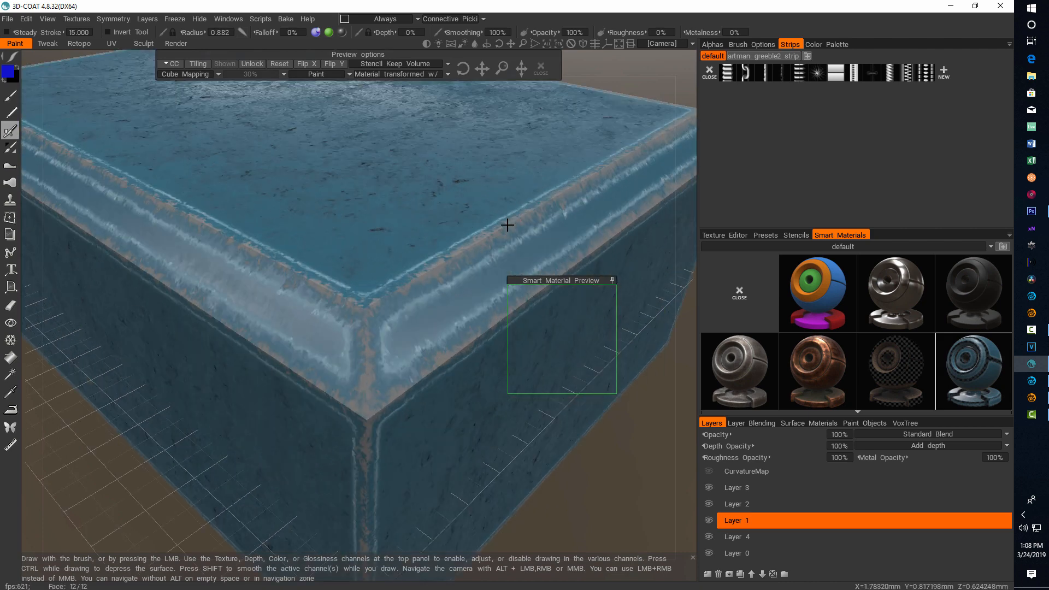
scroll(509, 218, "down", 1)
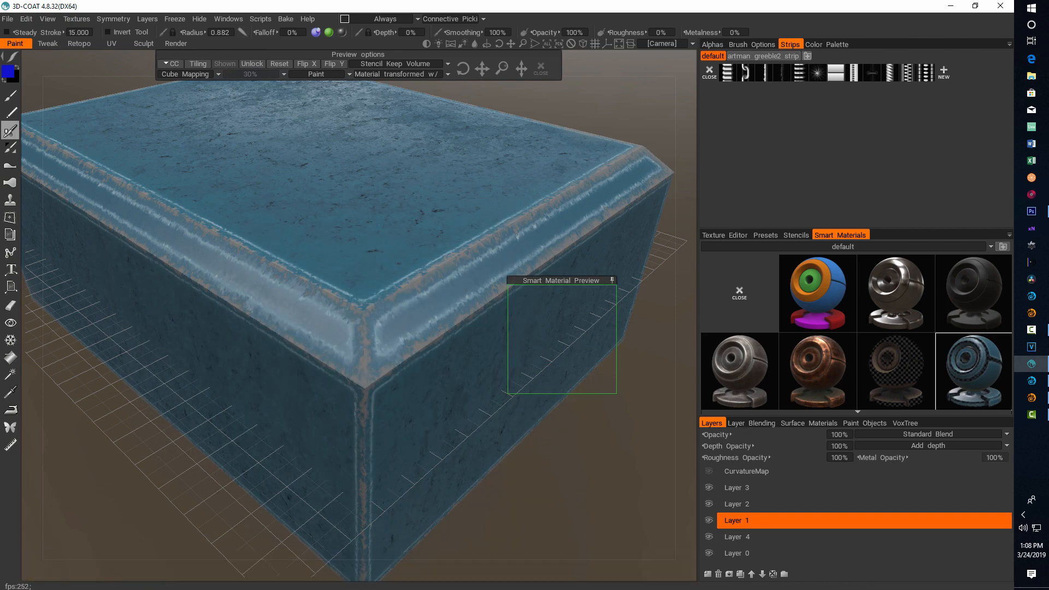
left_click(1030, 387)
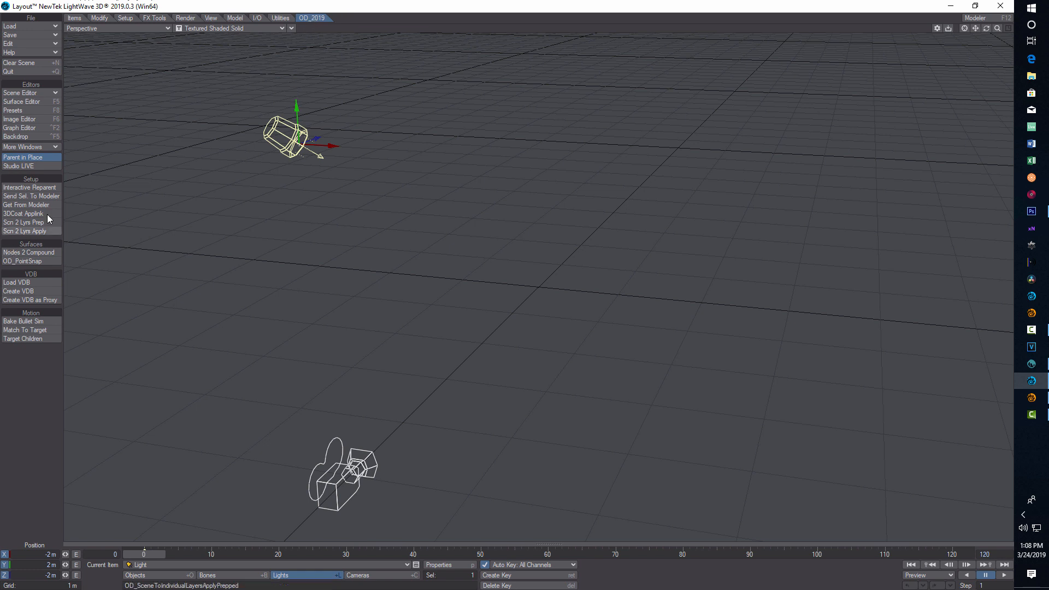
left_click(23, 214)
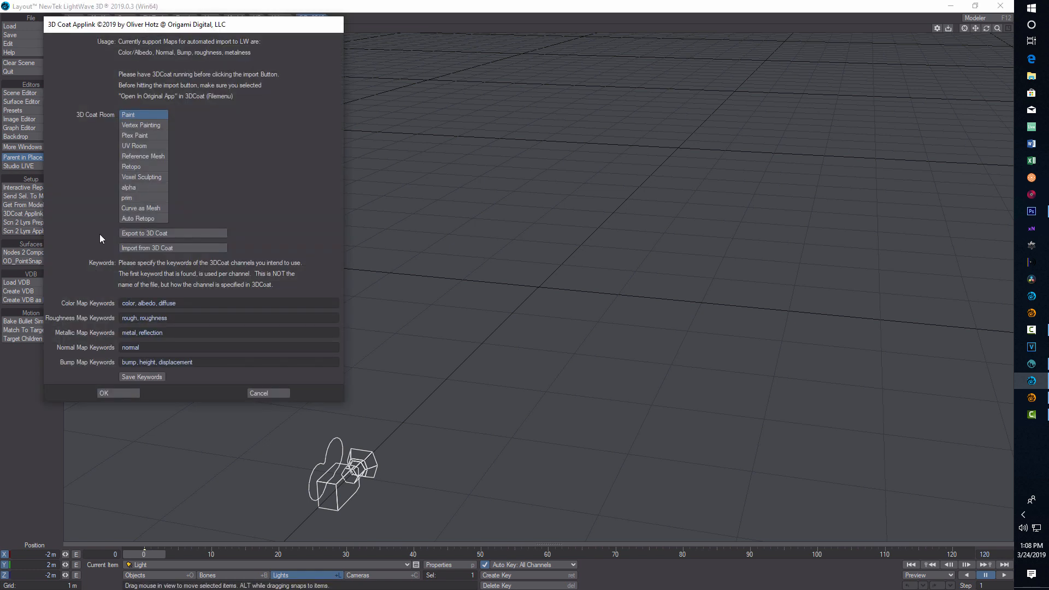
left_click(151, 247)
left_click(123, 395)
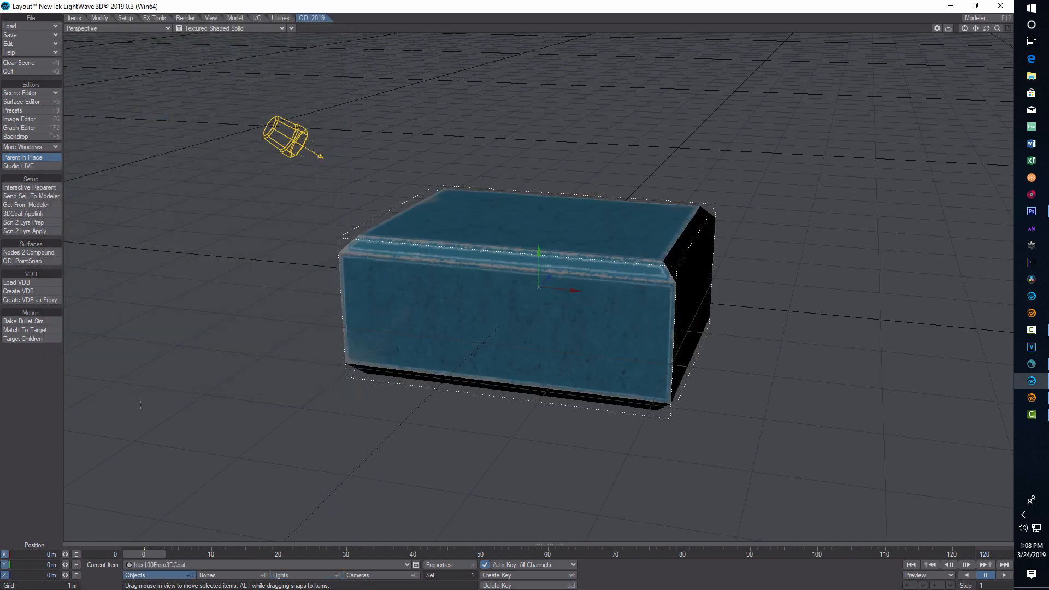
Try stretching the imported box along Z to 1.6 after checking it against the painted box in 3D-Coat
mouse_move(986, 28)
left_mouse_down()
mouse_move(957, 32)
mouse_move(997, 30)
mouse_move(987, 29)
left_mouse_up()
key("h")
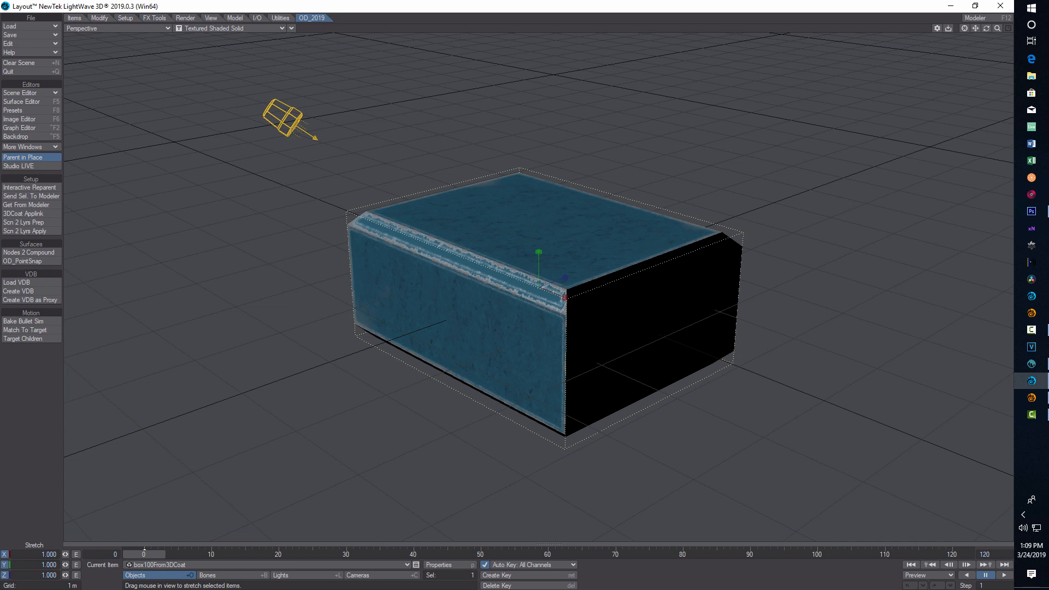
left_click(1031, 363)
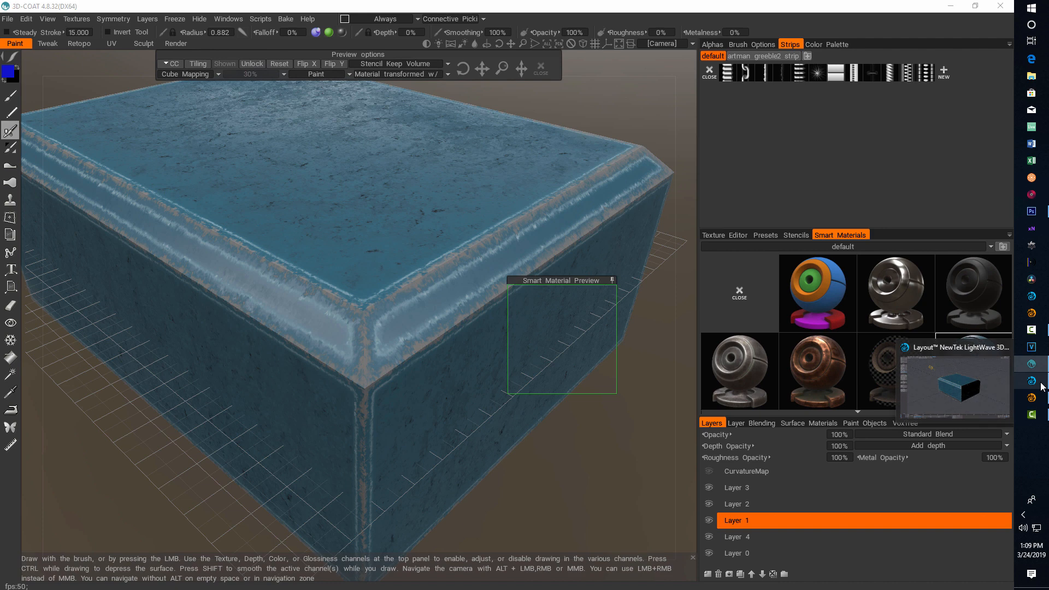
left_click(1031, 381)
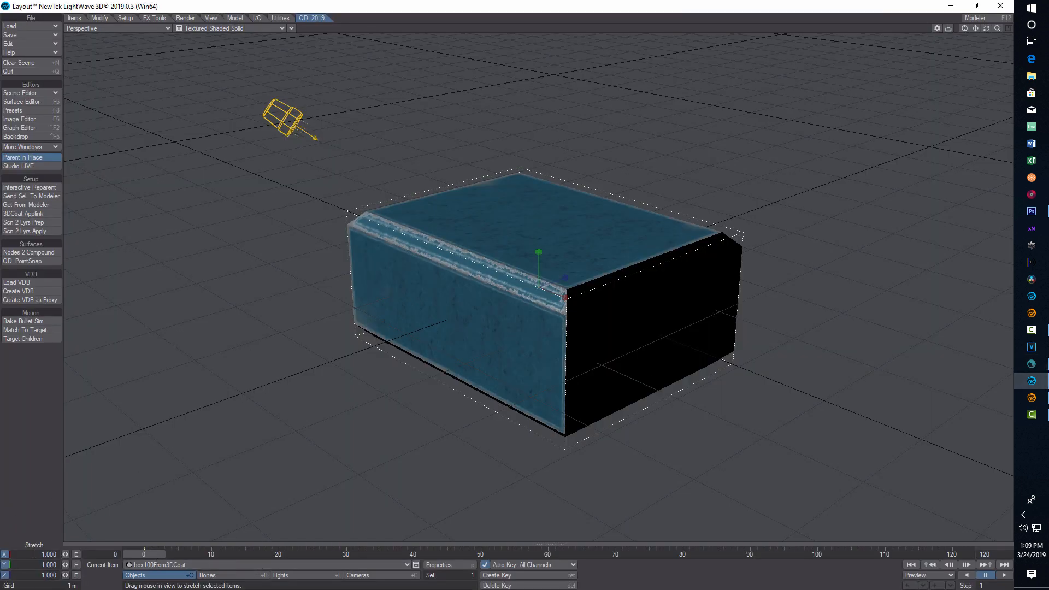
left_click_drag(67, 576, 100, 576)
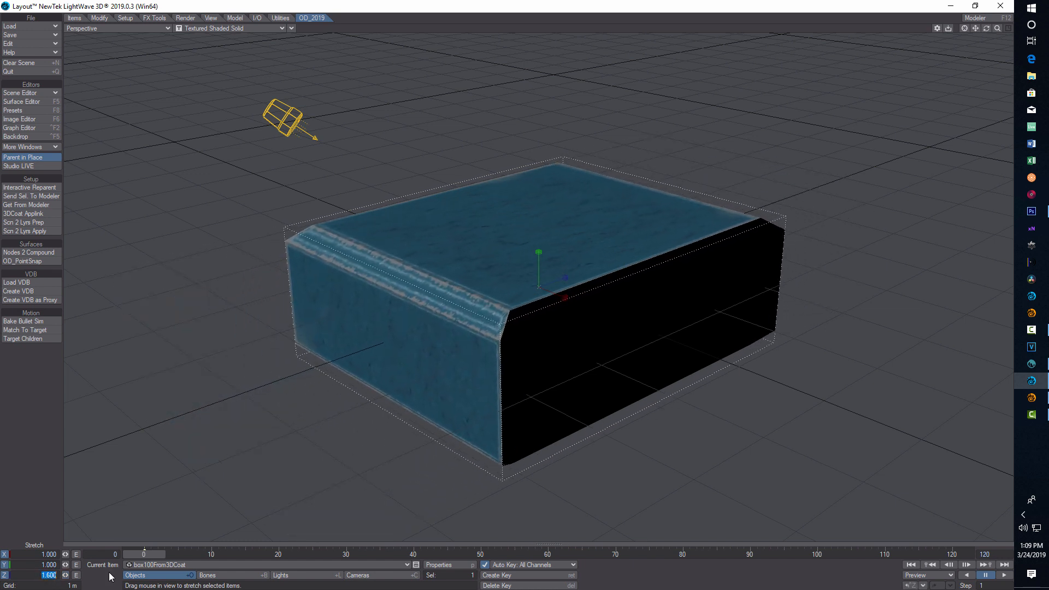
key("Return")
Move the box closer to the viewpoint, to about X 4.17 m, Y 2.24 m, Z -4.40 m
key("t")
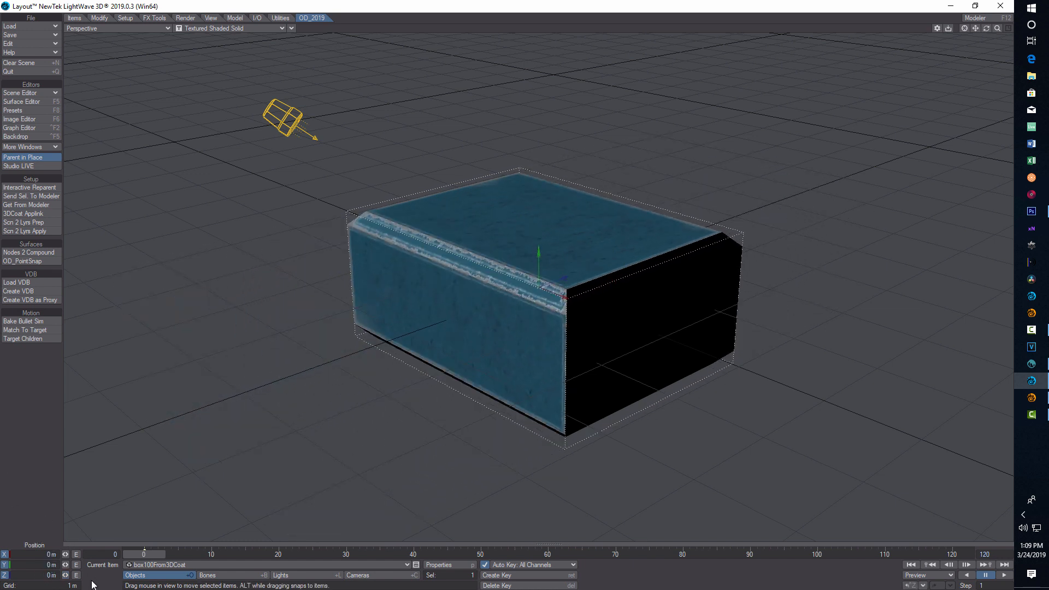
left_click_drag(65, 576, 28, 579)
left_click_drag(65, 576, 2, 575)
left_click_drag(65, 565, 125, 565)
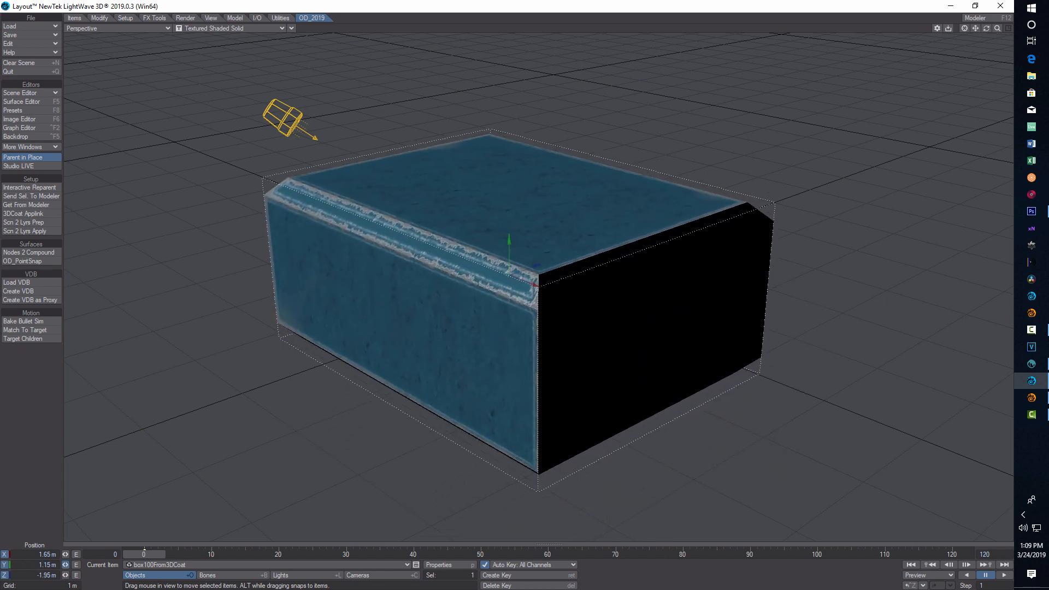
mouse_move(66, 576)
left_mouse_down()
mouse_move(85, 576)
mouse_move(63, 576)
mouse_move(68, 555)
mouse_move(84, 554)
mouse_move(33, 575)
mouse_move(85, 565)
mouse_move(77, 555)
mouse_move(66, 555)
mouse_move(70, 576)
mouse_move(50, 575)
mouse_move(62, 576)
left_mouse_up()
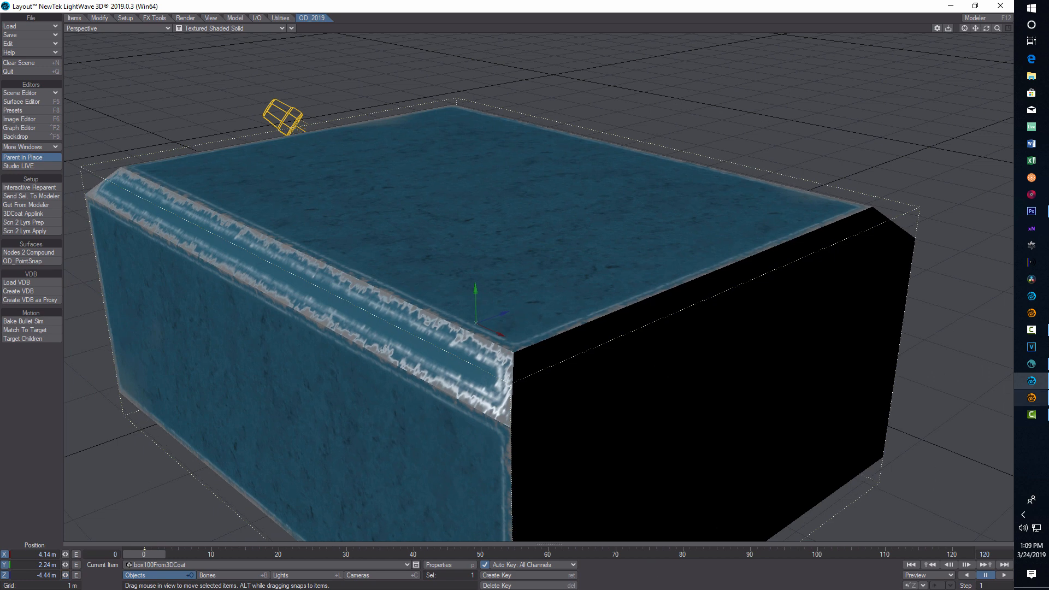
left_click(1032, 364)
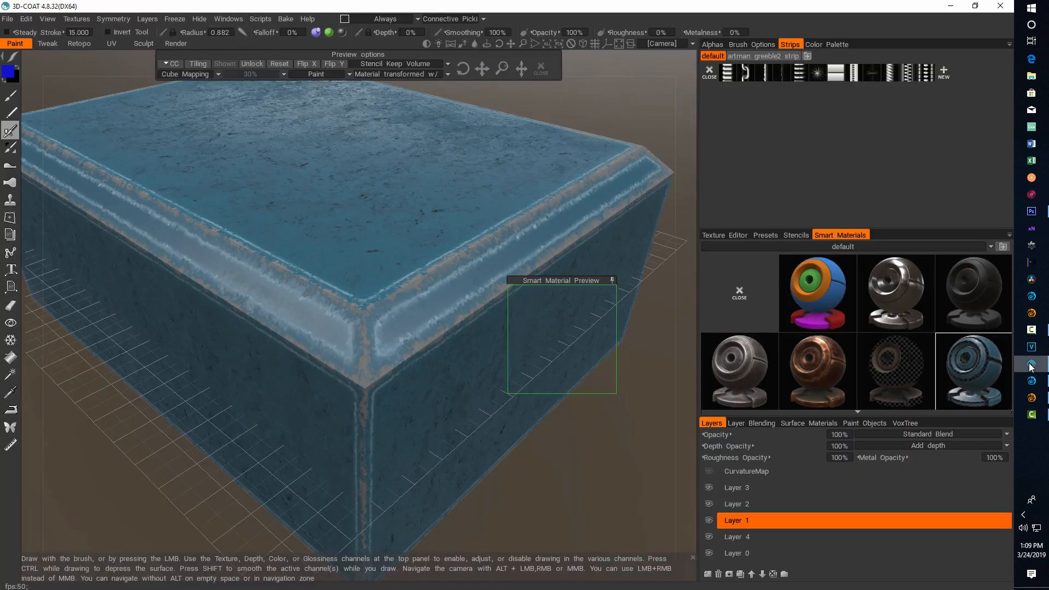
left_click(1032, 381)
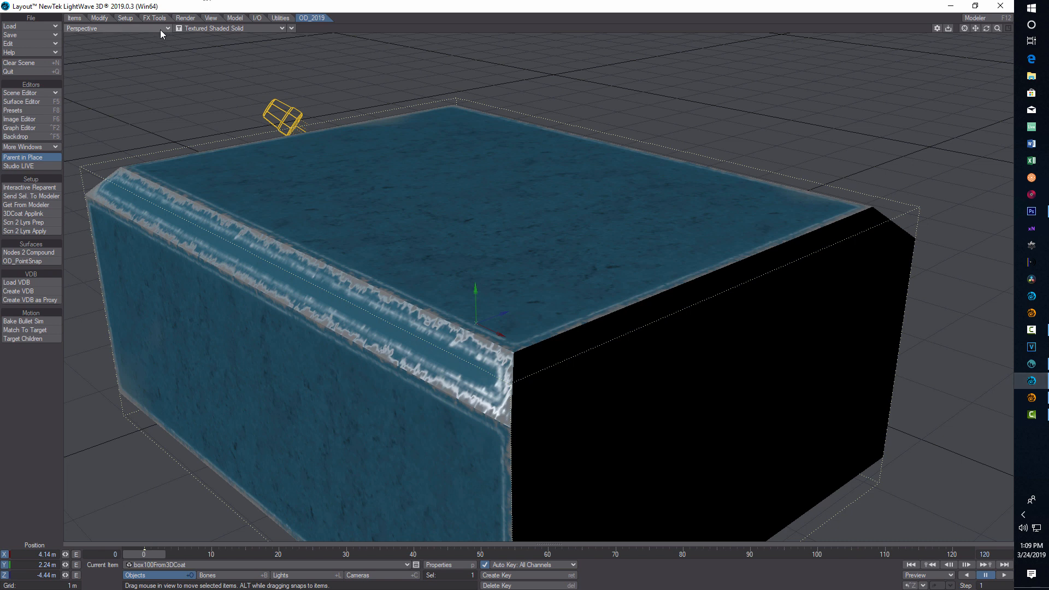
left_click_drag(252, 100, 261, 101)
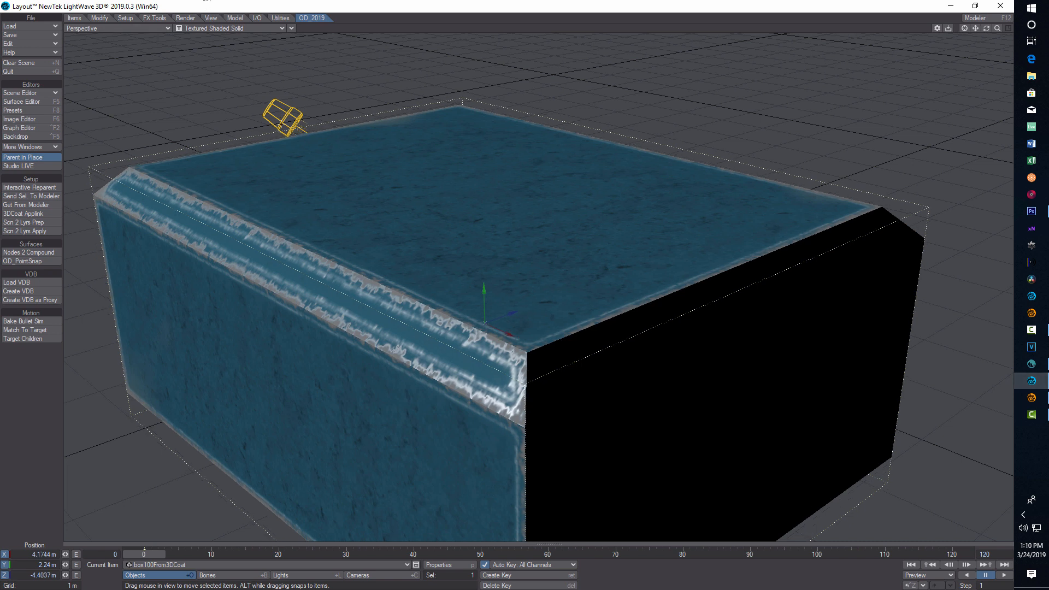
Move the light in front of the box's dark side, to about X 10.46 m, Y 5.93 m, Z -9.69 m
left_click(278, 101)
left_click_drag(292, 88, 290, 45)
left_click_drag(310, 86, 727, 78)
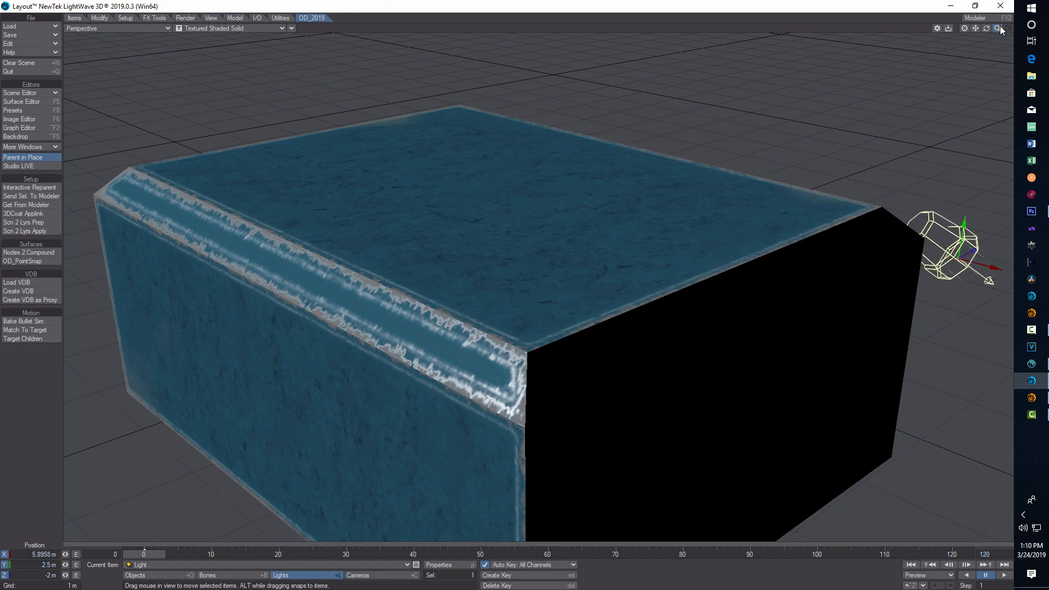
left_click_drag(997, 28, 981, 46)
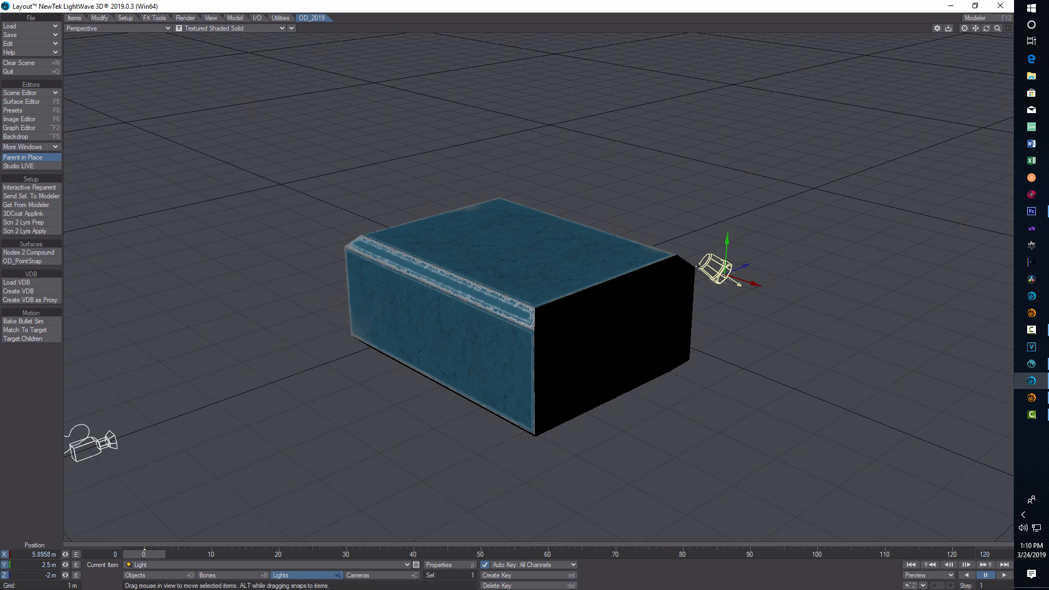
left_click_drag(727, 239, 259, 203)
left_click_drag(206, 291, 513, 310)
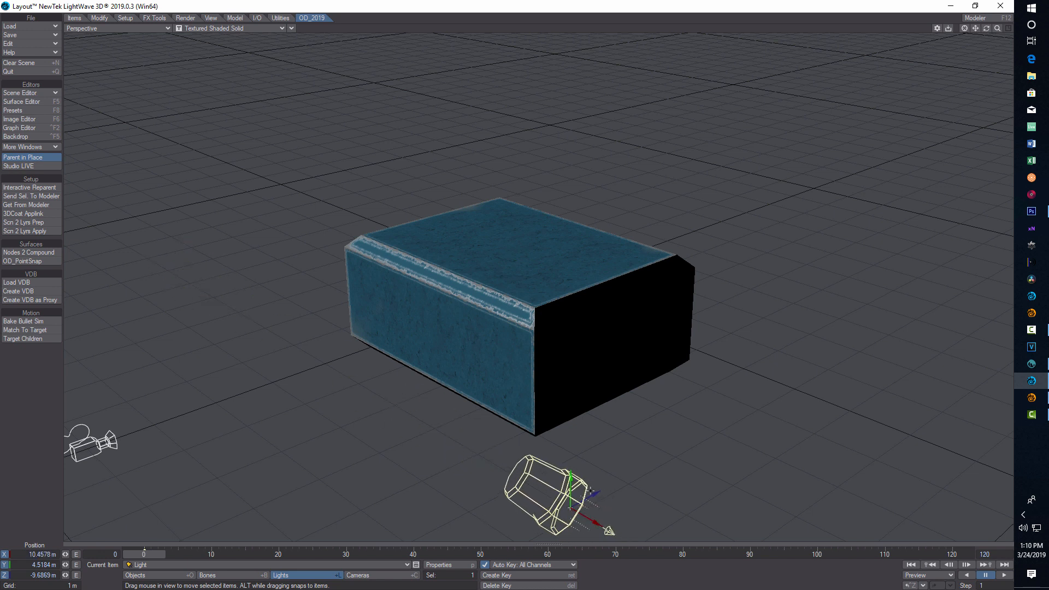
left_click_drag(571, 480, 533, 252)
Reposition the light over the box's near corner and rotate it to about -43.6° heading and 35° pitch
key("y")
key("t")
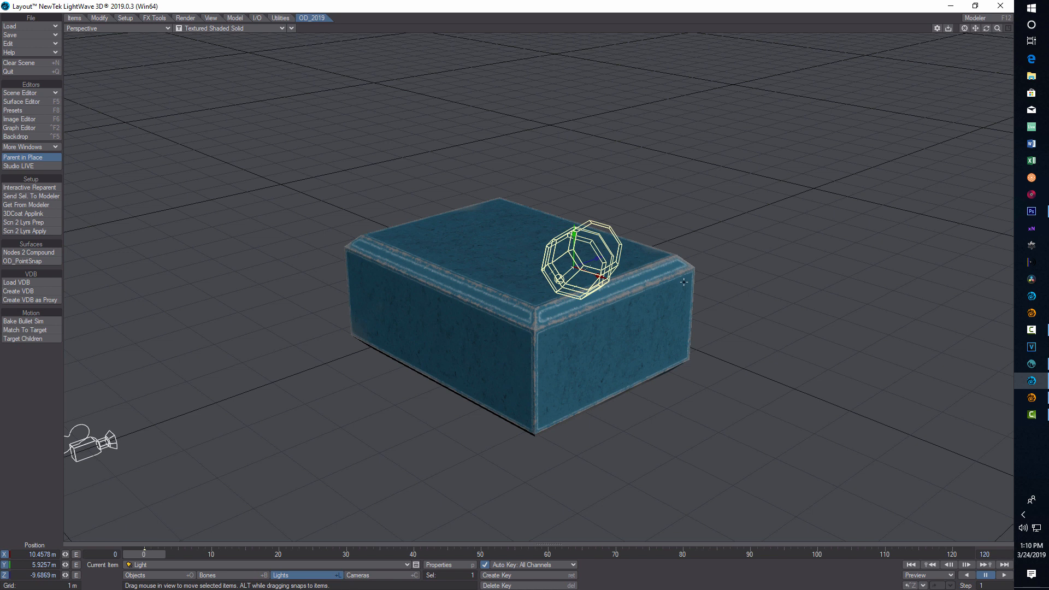
mouse_move(598, 259)
left_mouse_down()
mouse_move(483, 299)
mouse_move(542, 278)
mouse_move(498, 297)
mouse_move(520, 297)
left_mouse_up()
key("y")
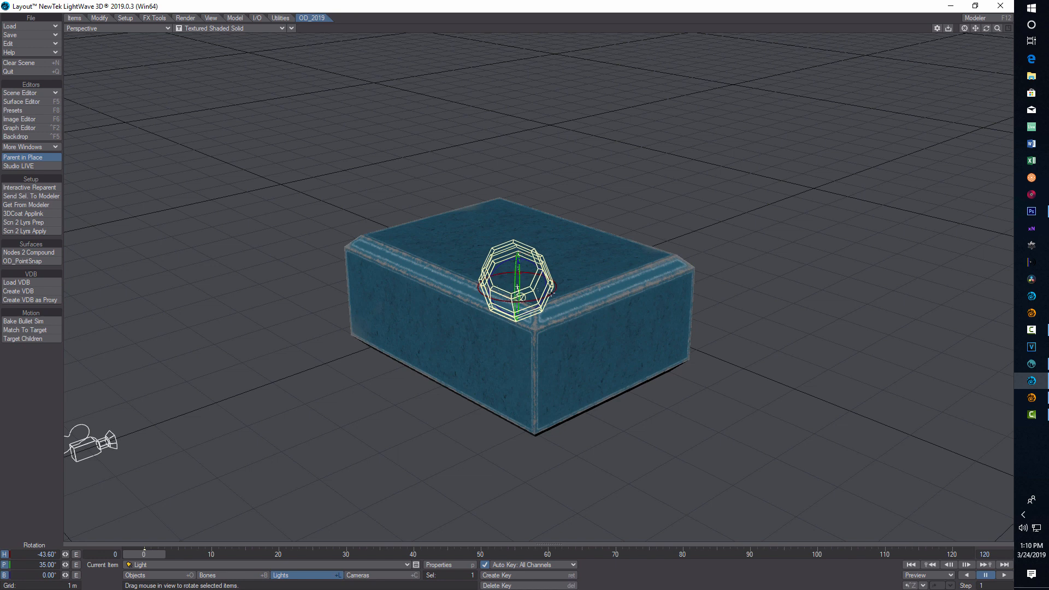
Compare the lit box in Layout up close with the painted original in 3D-Coat and return to Layout
mouse_move(998, 28)
left_mouse_down()
mouse_move(1043, 28)
mouse_move(976, 28)
mouse_move(975, 16)
mouse_move(976, 38)
mouse_move(976, 30)
mouse_move(997, 36)
mouse_move(978, 20)
left_mouse_up()
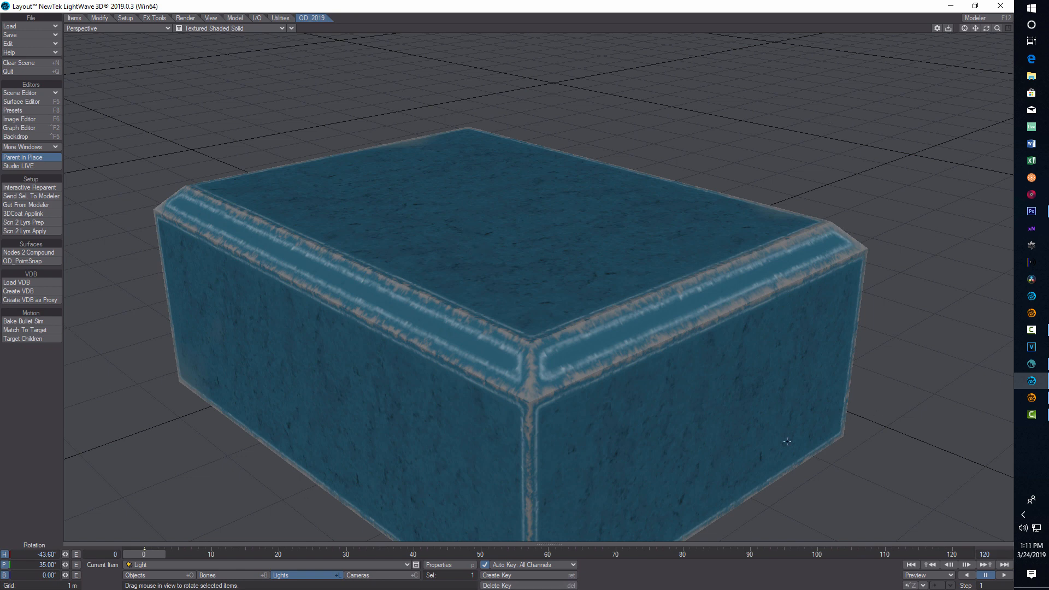
left_click(1032, 362)
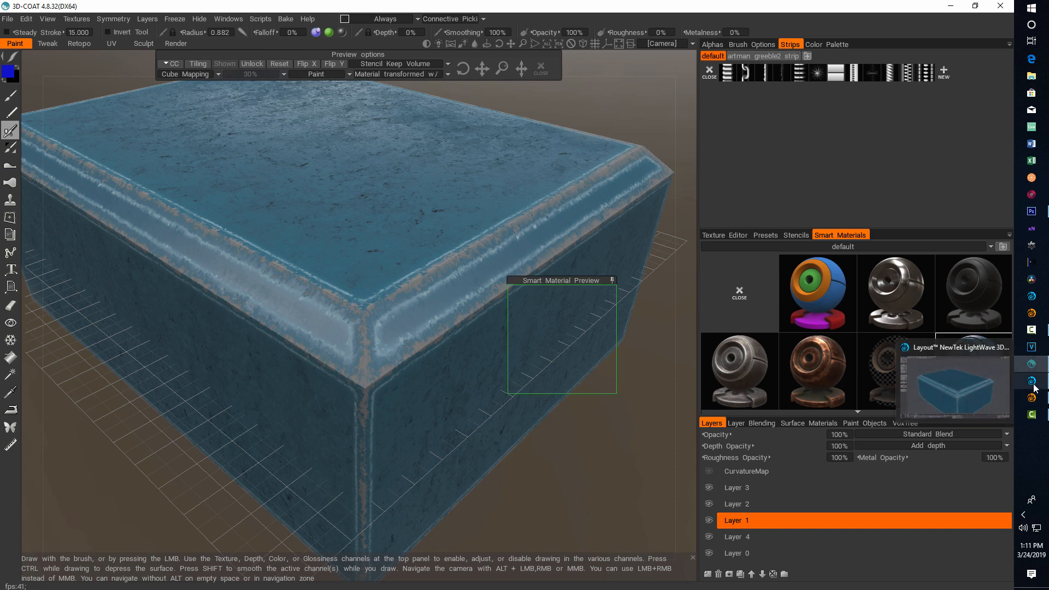
left_click(1033, 383)
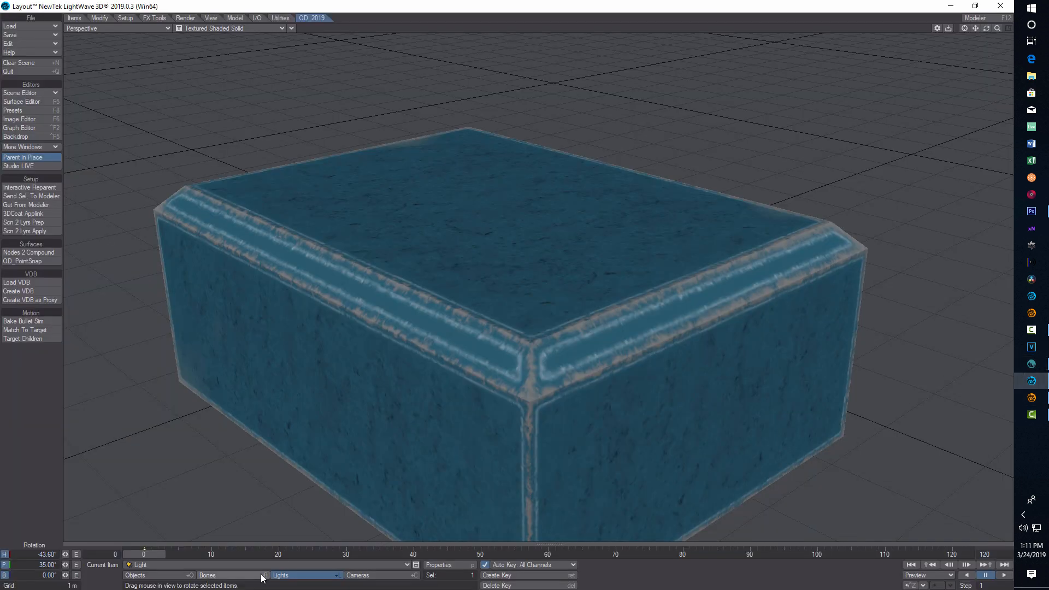
Raise the light's intensity to about 6.93 lx and compare the brighter box with the painted original in 3D-Coat
left_click(446, 565)
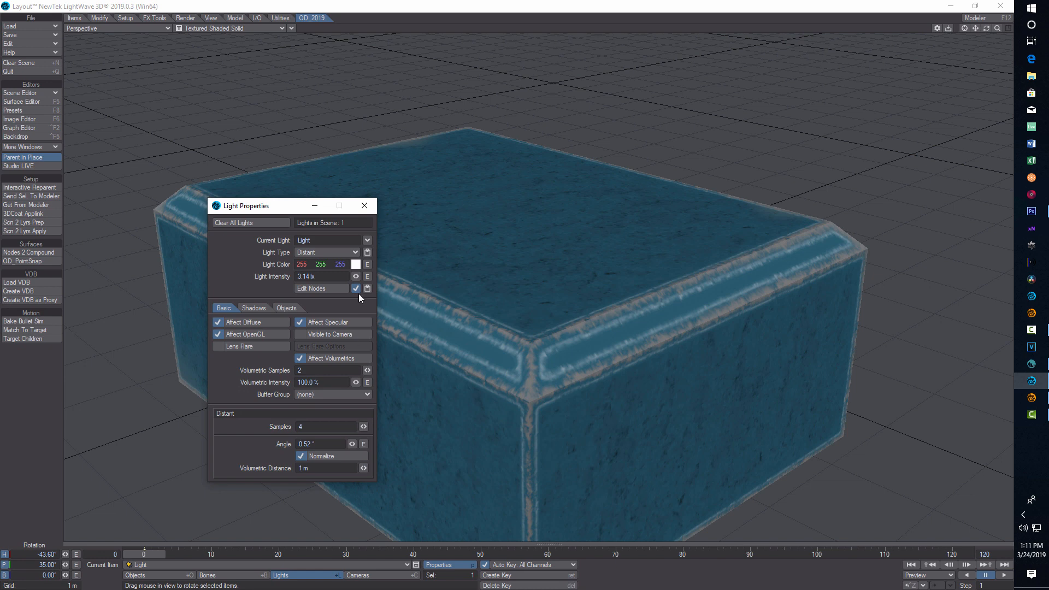
left_click_drag(356, 278, 383, 279)
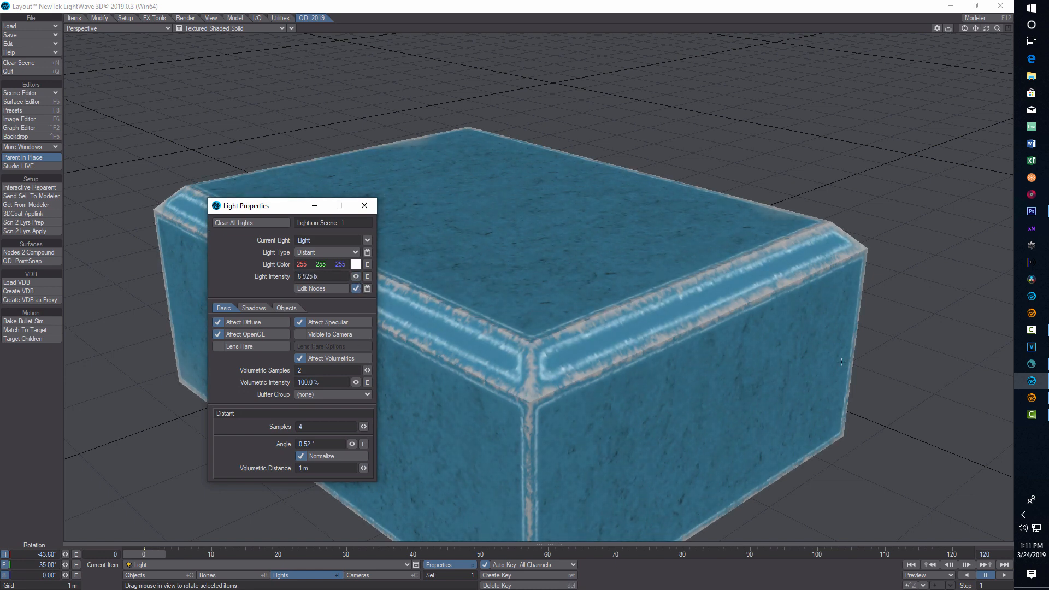
left_click(1033, 364)
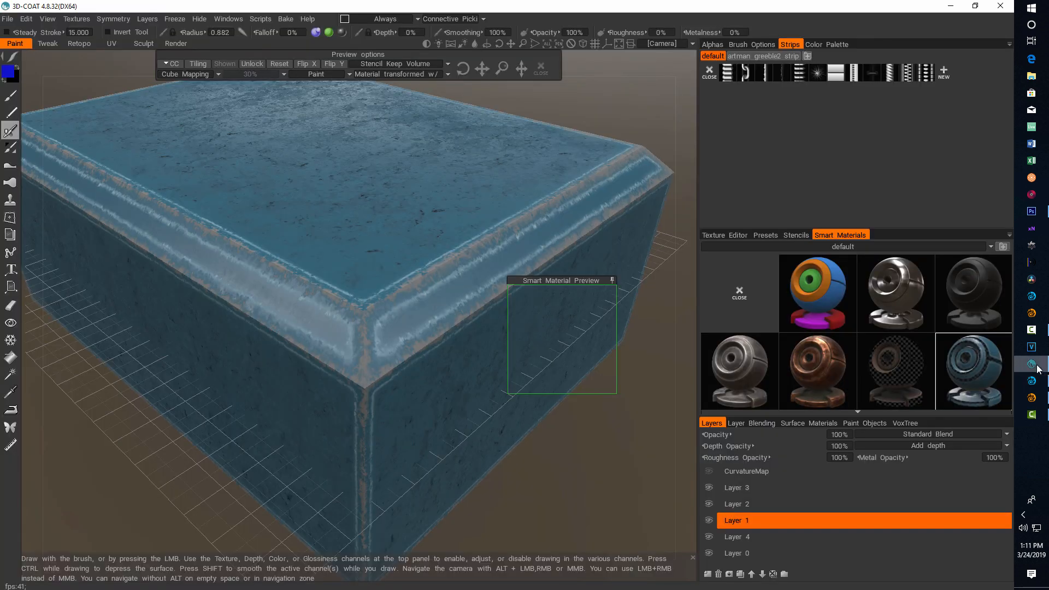
left_click(1032, 382)
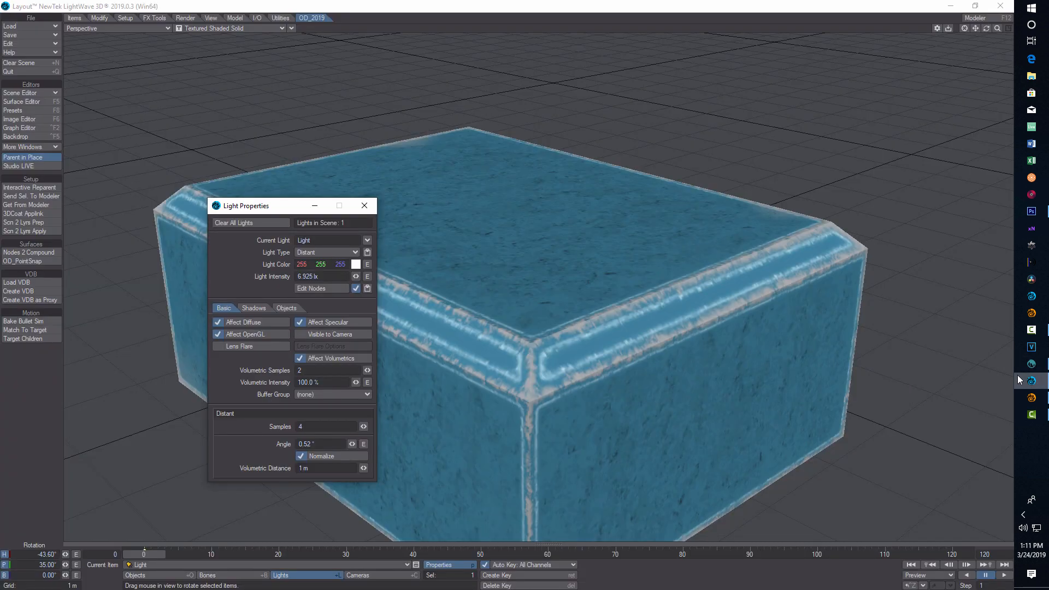
left_click(364, 206)
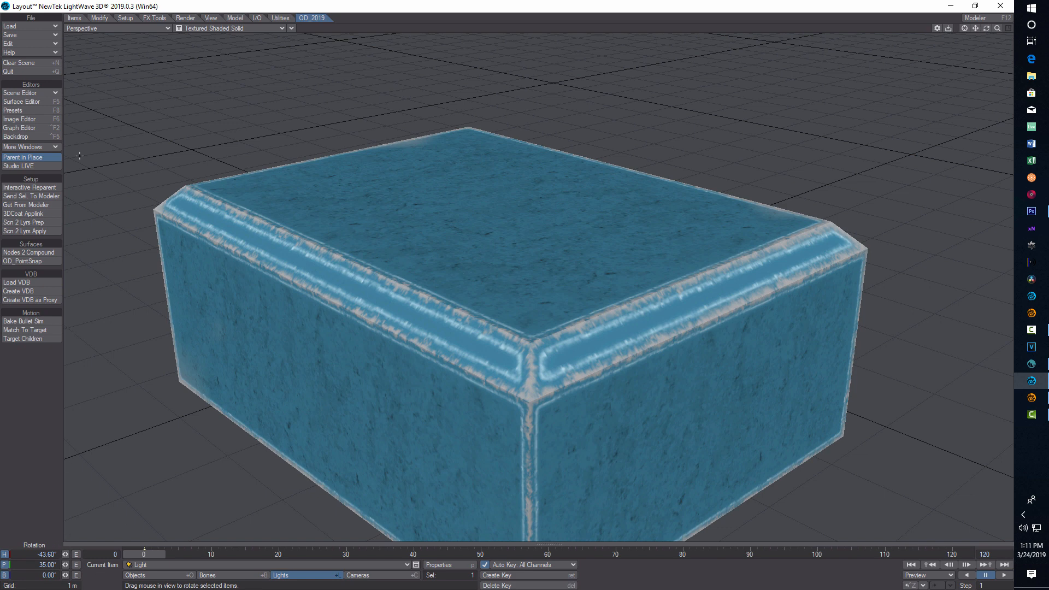
Look through the current light and move it closer to the box, to about X 7.25 m, Y 5.93 m, Z -7.48 m
left_click(165, 28)
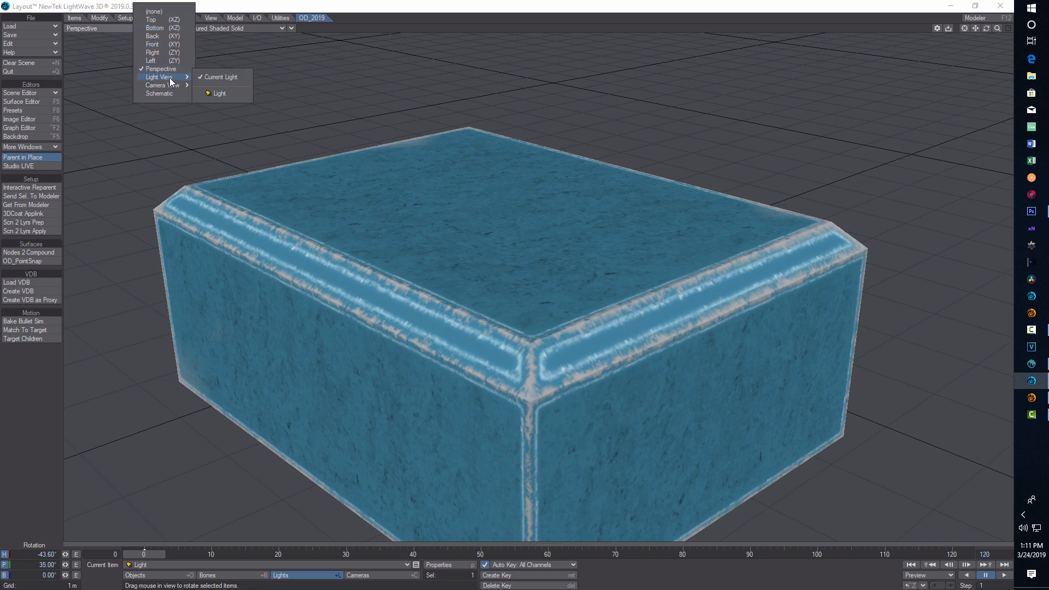
left_click(168, 79)
key("t")
key("y")
key("t")
left_click_drag(65, 575, 52, 555)
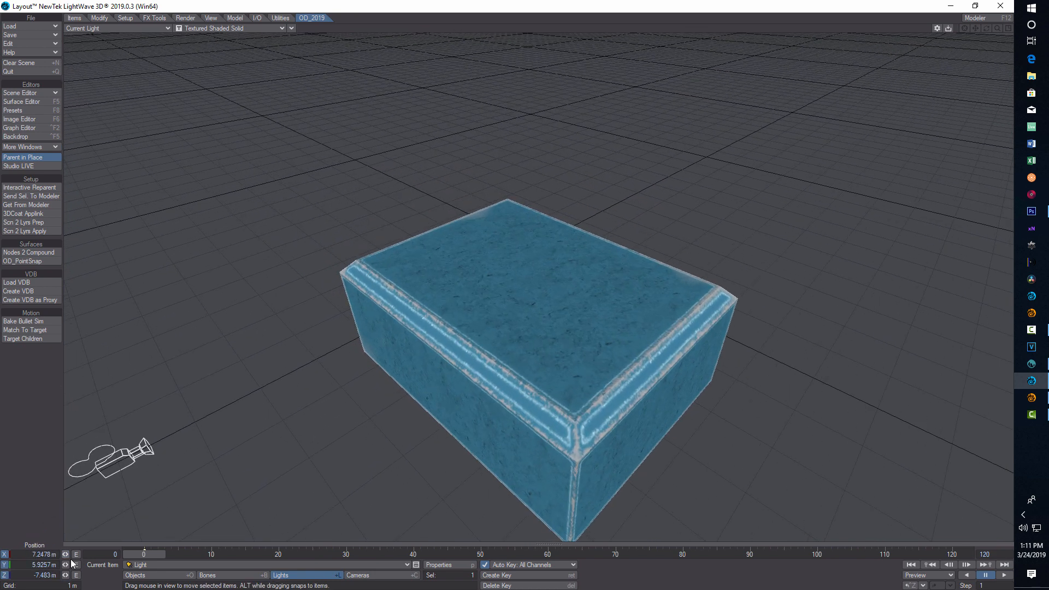
Set the light's intensity to about 9.24 lx and tilt its pitch to about 45.8°
left_click(449, 565)
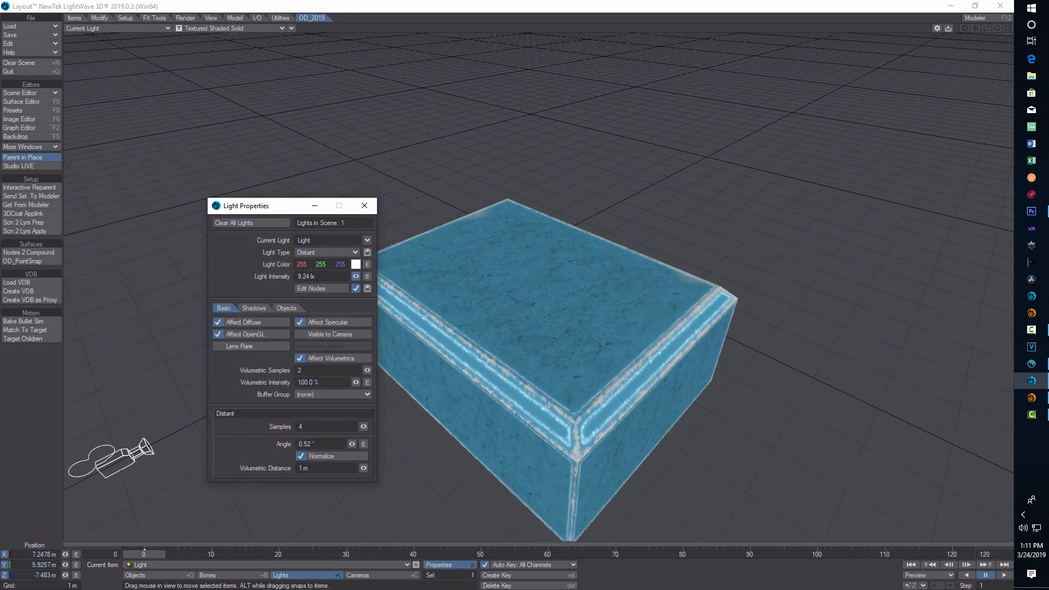
key("y")
left_click_drag(66, 565, 79, 564)
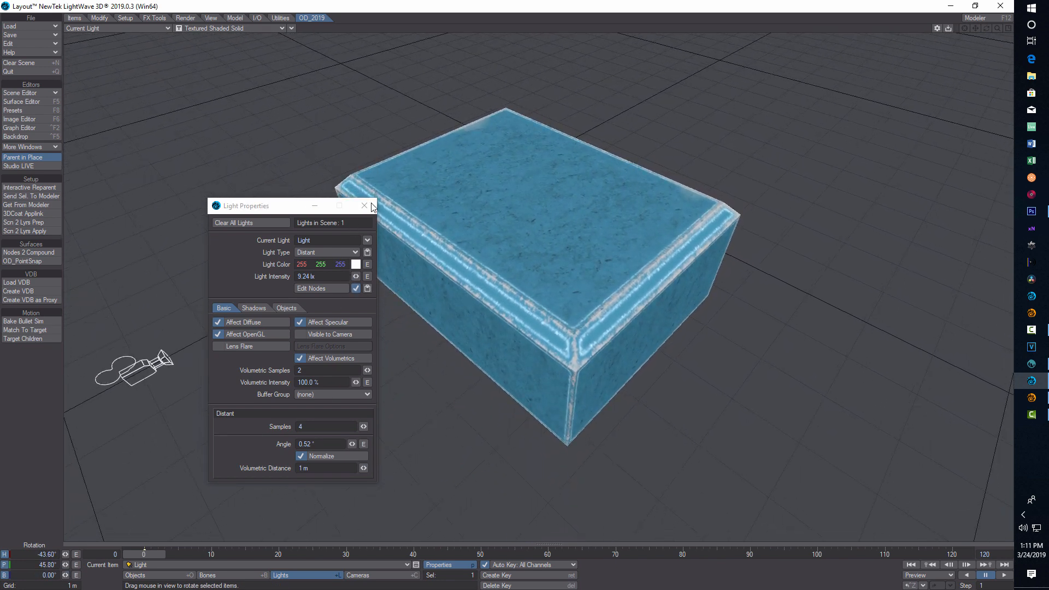
left_click(364, 205)
Match the camera to the perspective viewport and look at the box through the current camera
left_click(169, 26)
left_click(166, 91)
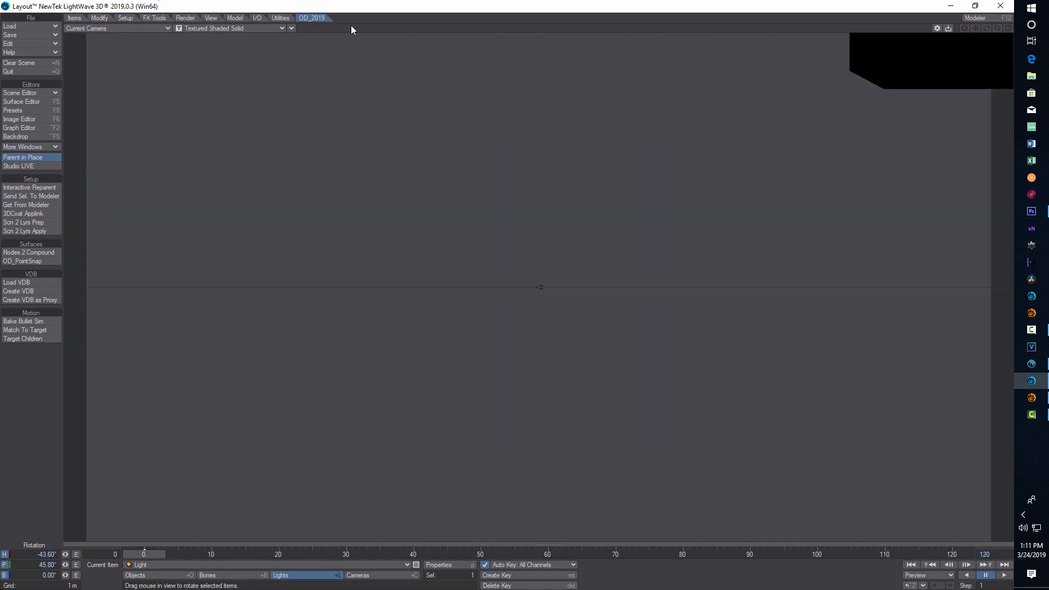
left_click(168, 27)
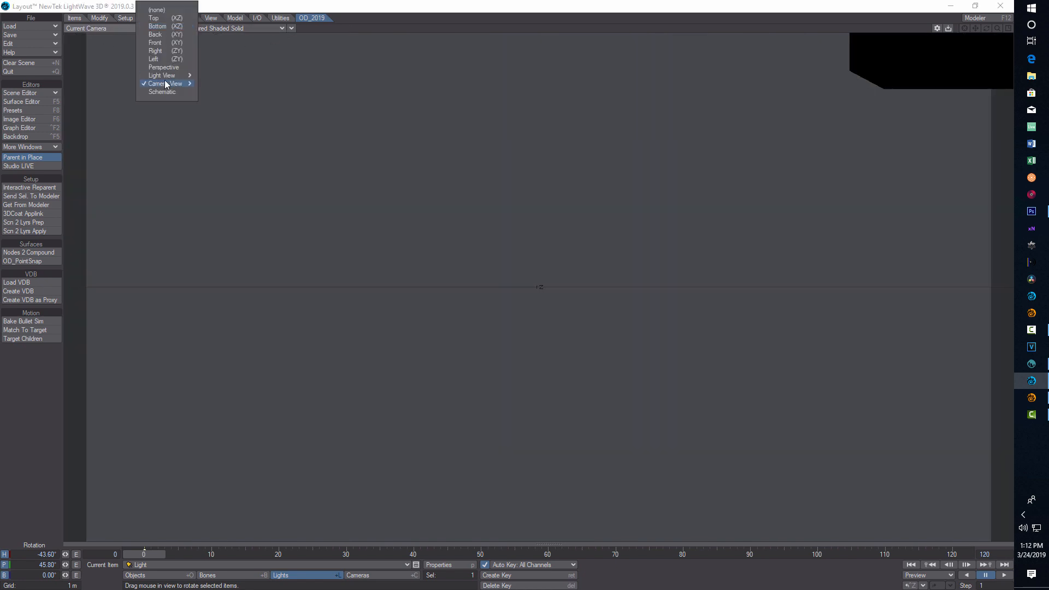
left_click(164, 67)
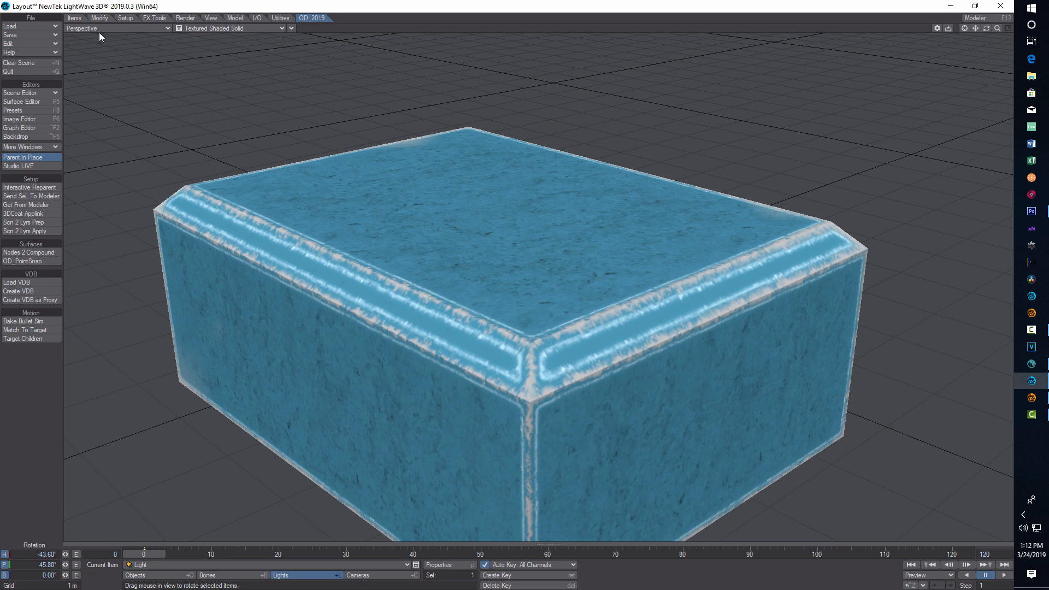
left_click(290, 26)
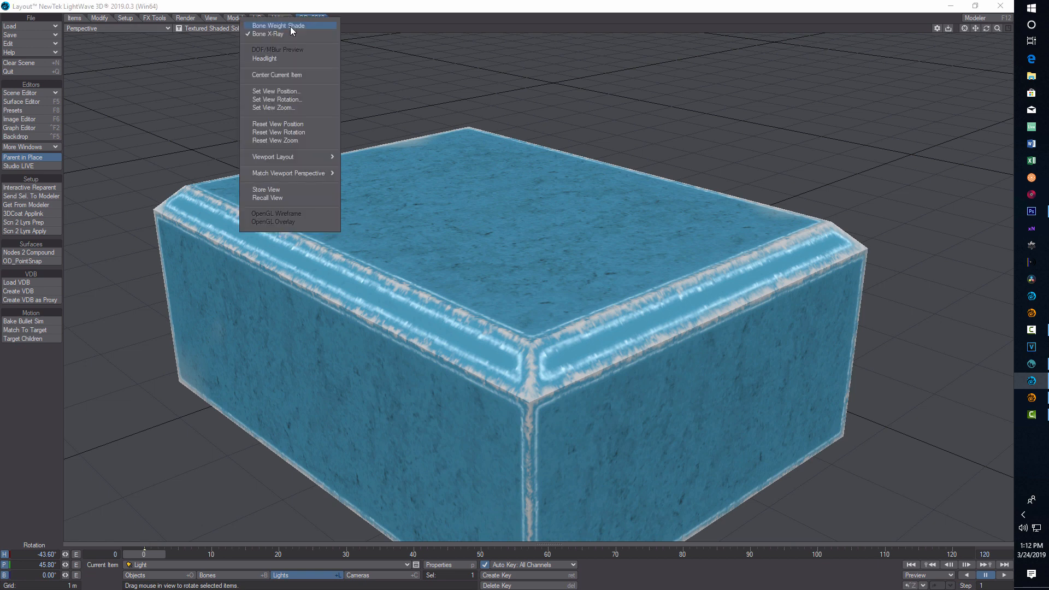
mouse_move(287, 172)
left_click(367, 176)
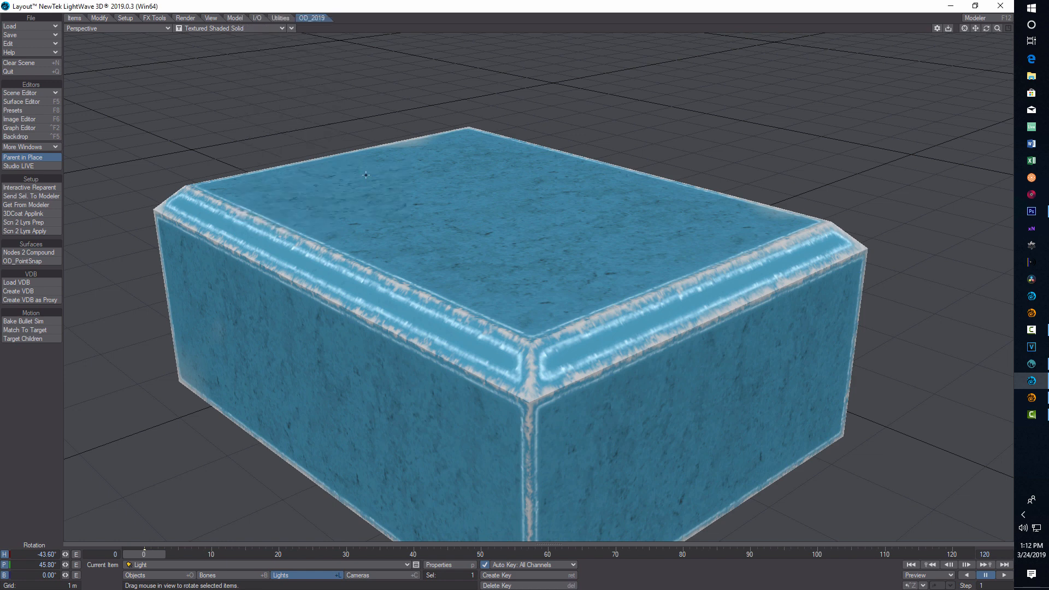
left_click(161, 27)
left_click(164, 86)
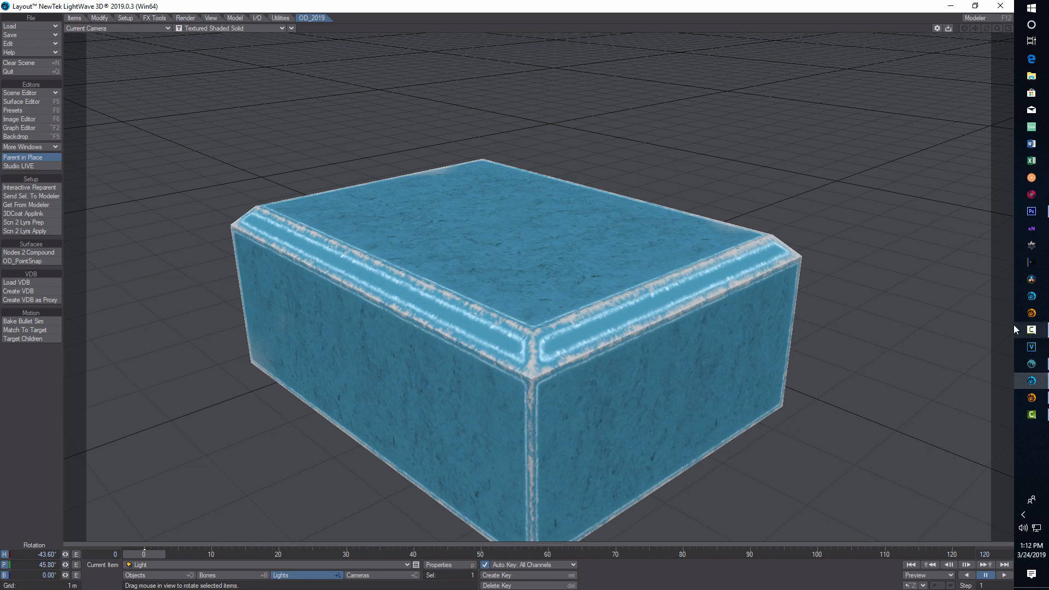
Rotate the box toward the angle of the 3D-Coat original and move it to about X 4.22 m, Y 2.9 m, Z -4.74 m
left_click(1032, 364)
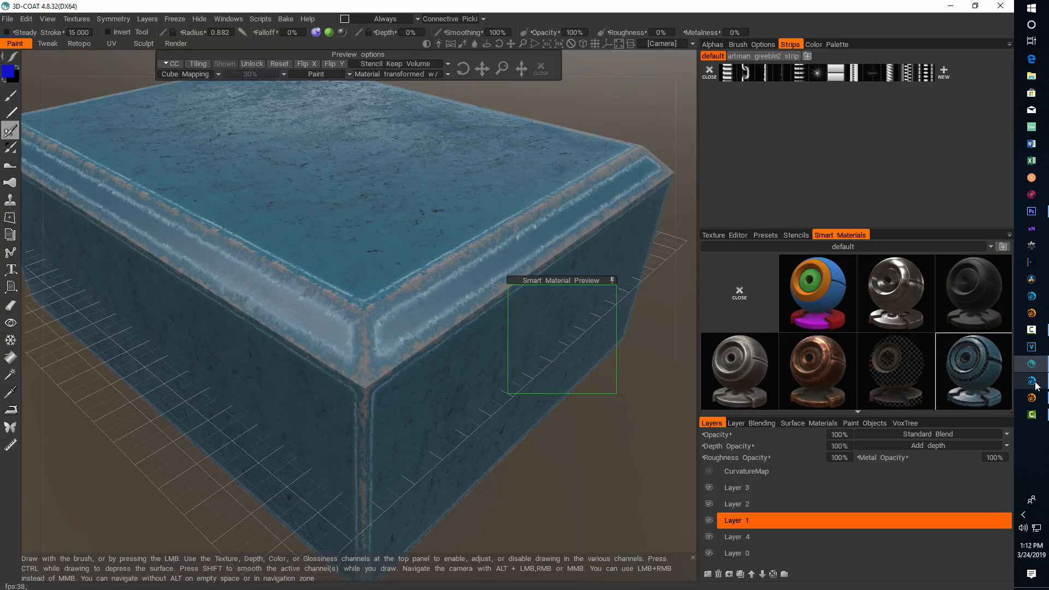
left_click(1033, 382)
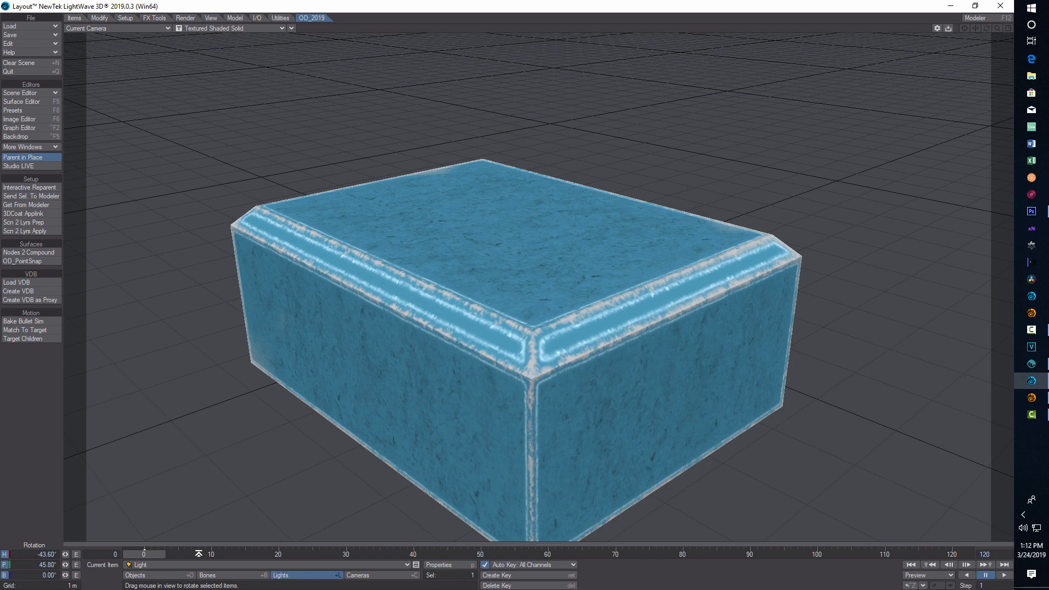
left_click(159, 576)
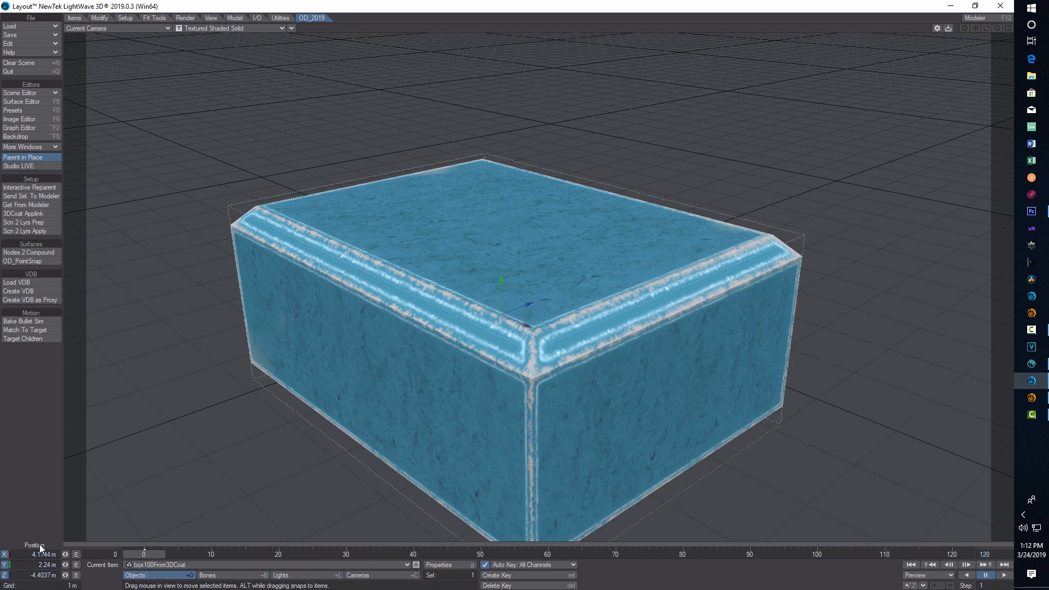
key("y")
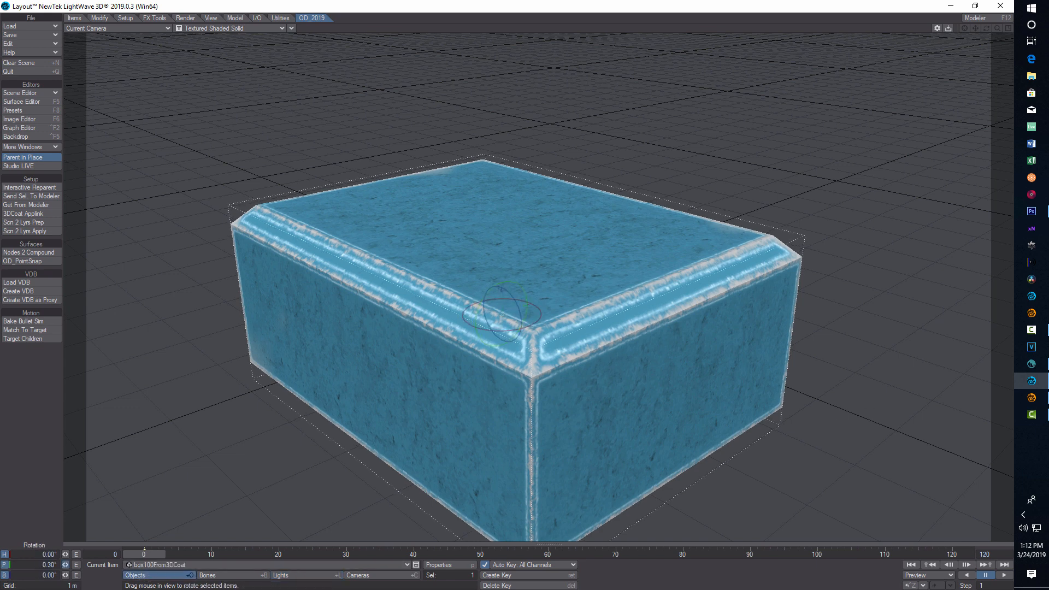
left_click_drag(527, 304, 526, 300)
mouse_move(65, 555)
left_mouse_down()
mouse_move(64, 574)
mouse_move(46, 574)
mouse_move(62, 570)
left_mouse_up()
key("h")
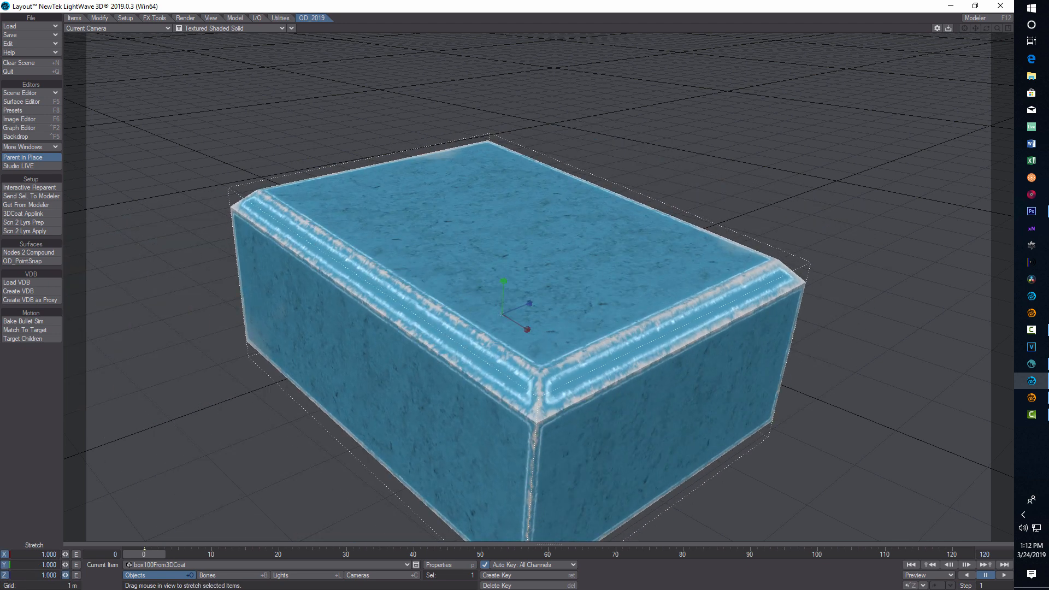
key("t")
mouse_move(65, 555)
left_mouse_down()
mouse_move(68, 576)
mouse_move(47, 575)
mouse_move(65, 566)
left_mouse_up()
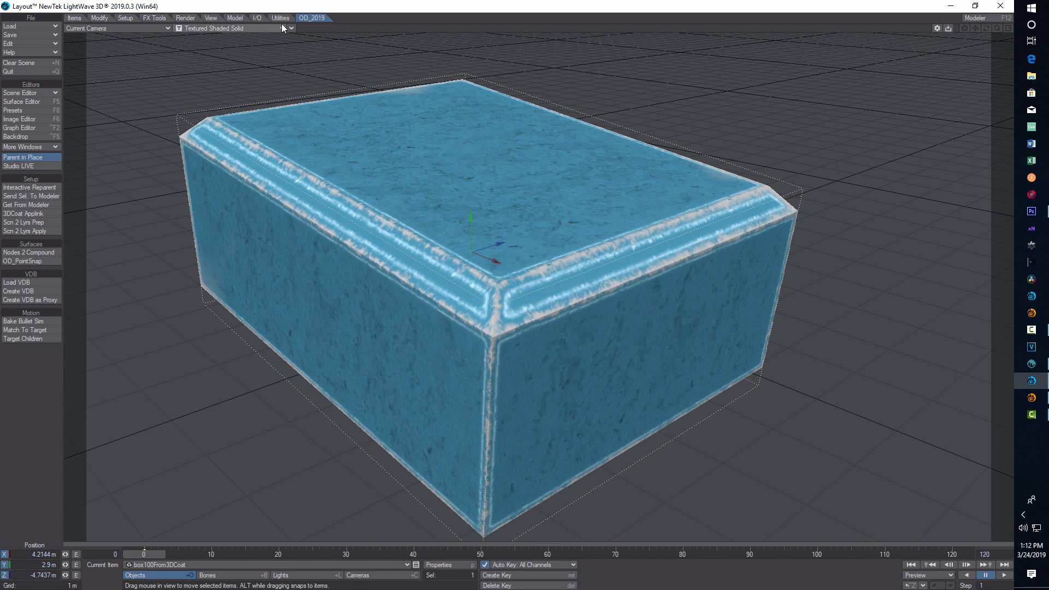
Compare the box in Layout's camera view with the painted original in 3D-Coat, alternating between the two programs
left_click(1030, 370)
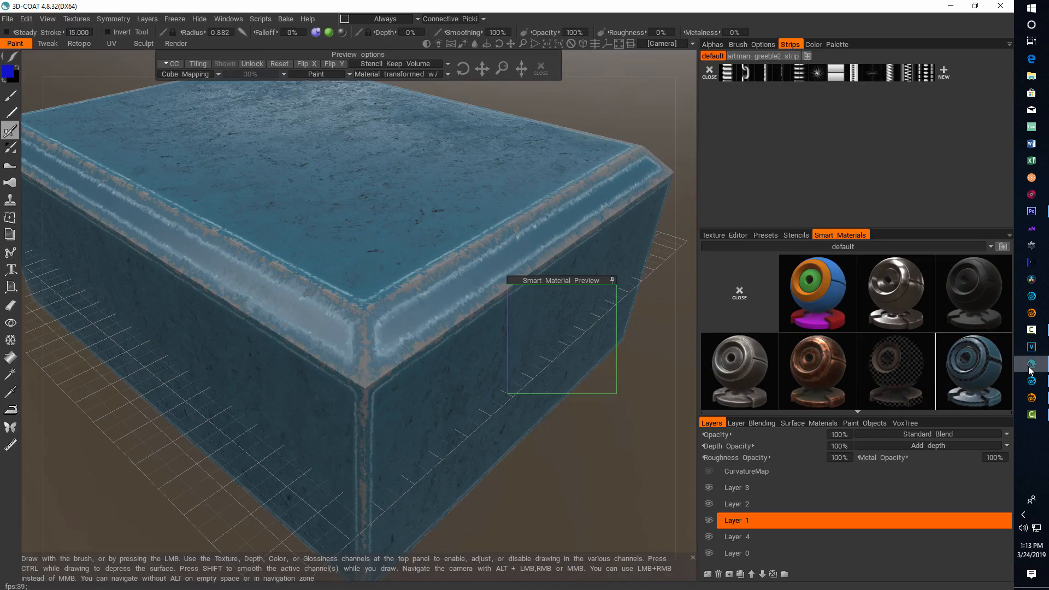
left_click(1030, 384)
left_click(1033, 367)
left_click(1037, 382)
left_click(1036, 371)
left_click(1035, 378)
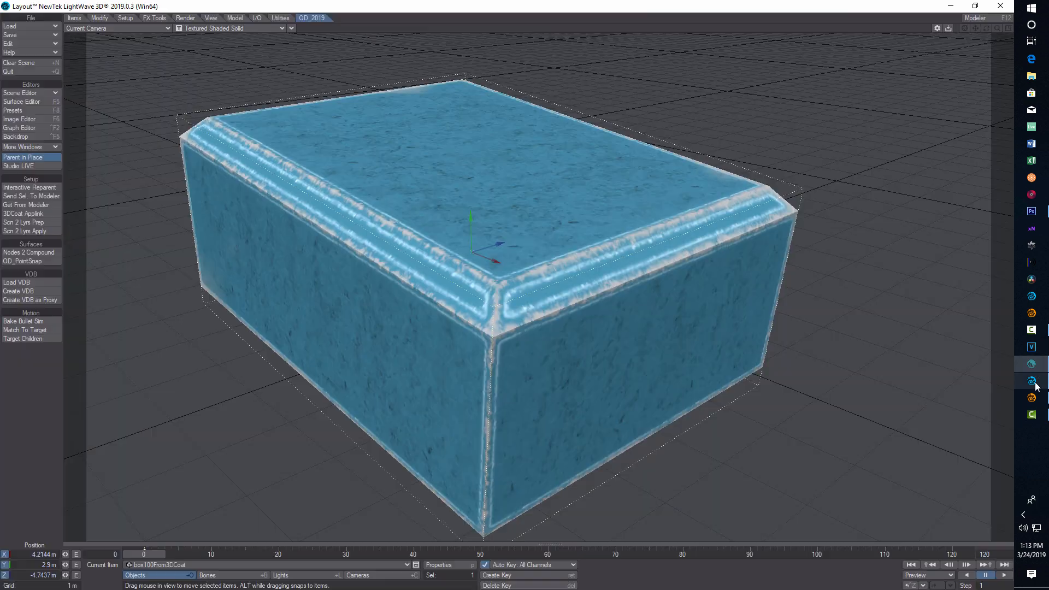
left_click(1036, 370)
left_click(1035, 378)
left_click(1033, 366)
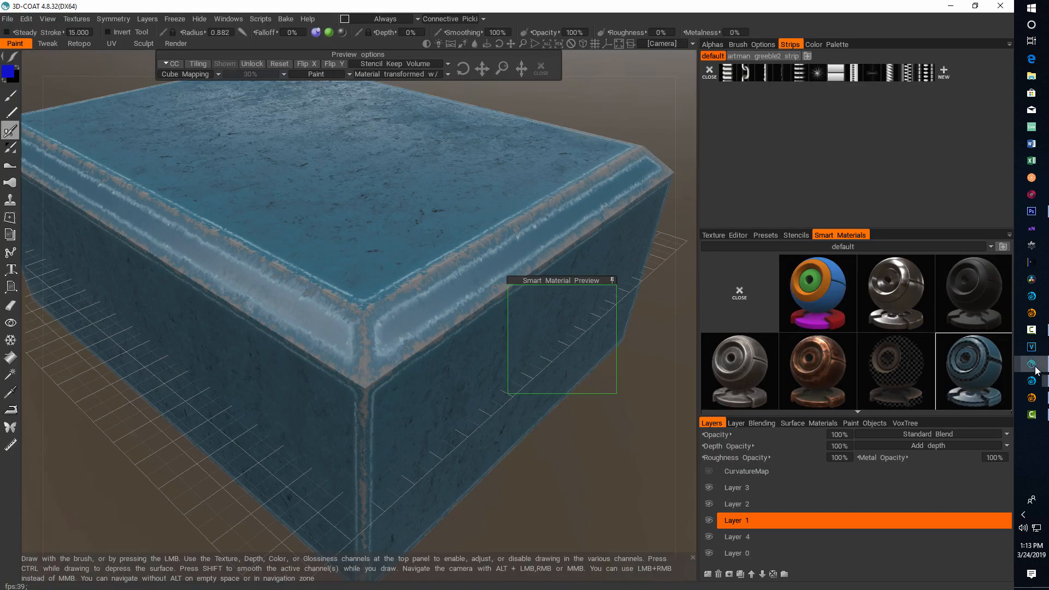
left_click(1035, 383)
Lower the light's intensity to about 4.04 lx
left_click(306, 575)
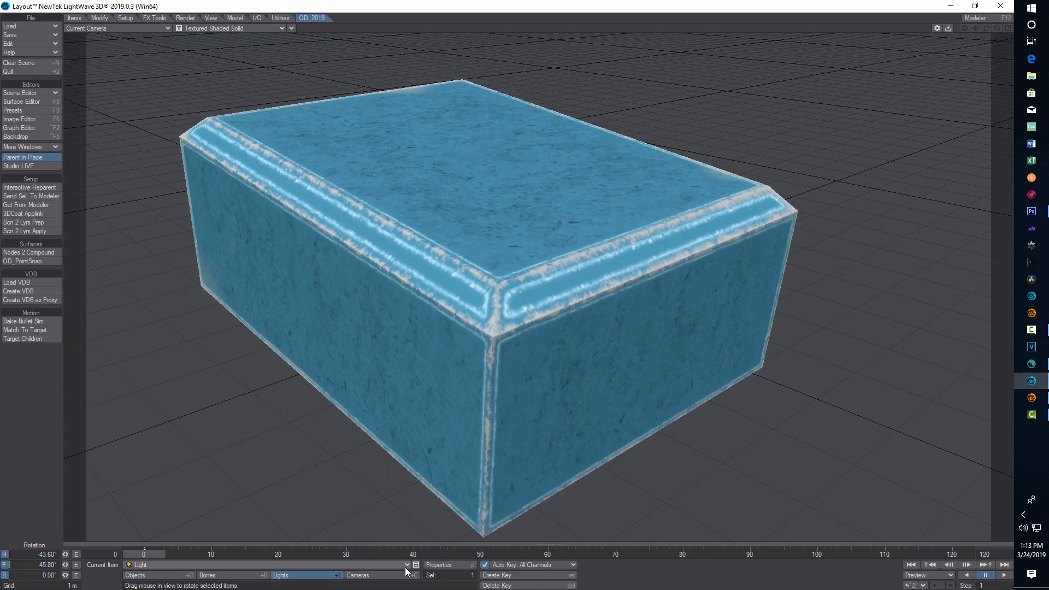
left_click(440, 565)
left_click_drag(355, 278, 326, 278)
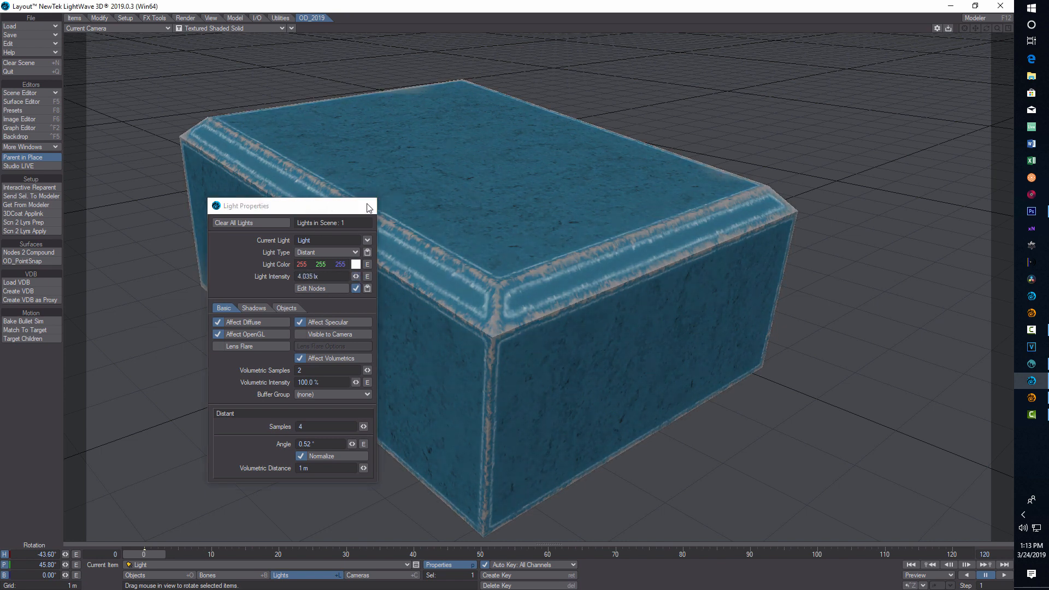
left_click(364, 205)
Check the dimmer box in Layout against the 3D-Coat original again and return to Layout
left_click(1029, 378)
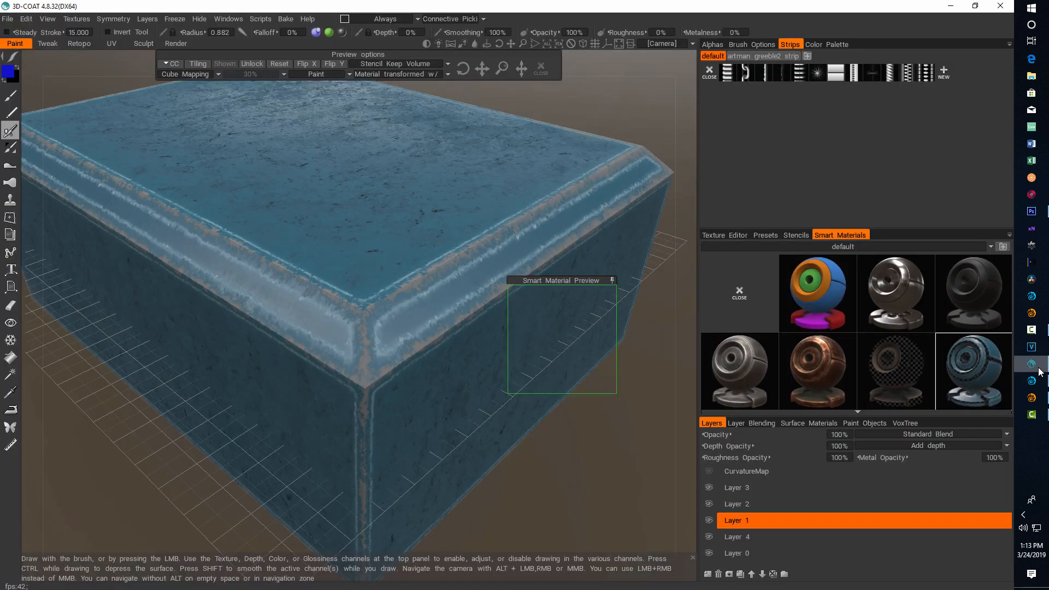
left_click(1037, 378)
left_click(1038, 378)
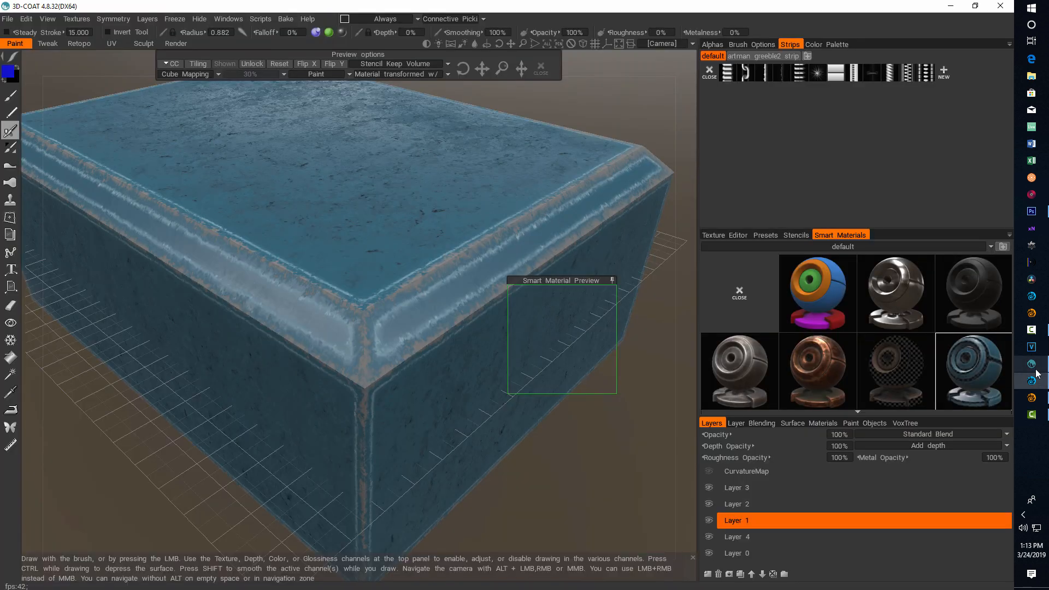
left_click(1034, 384)
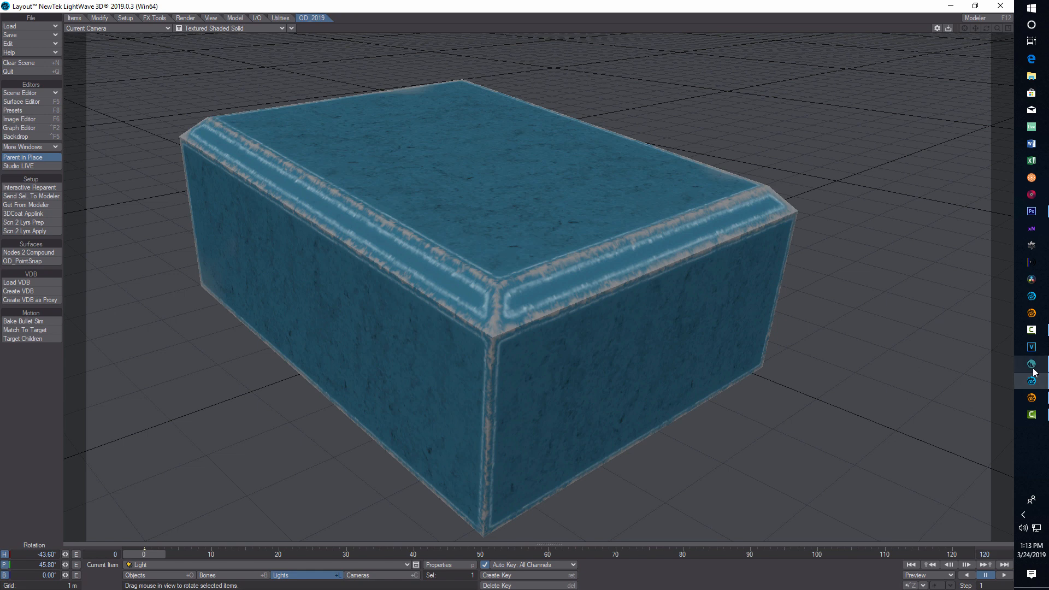
left_click(1034, 384)
left_click(1033, 382)
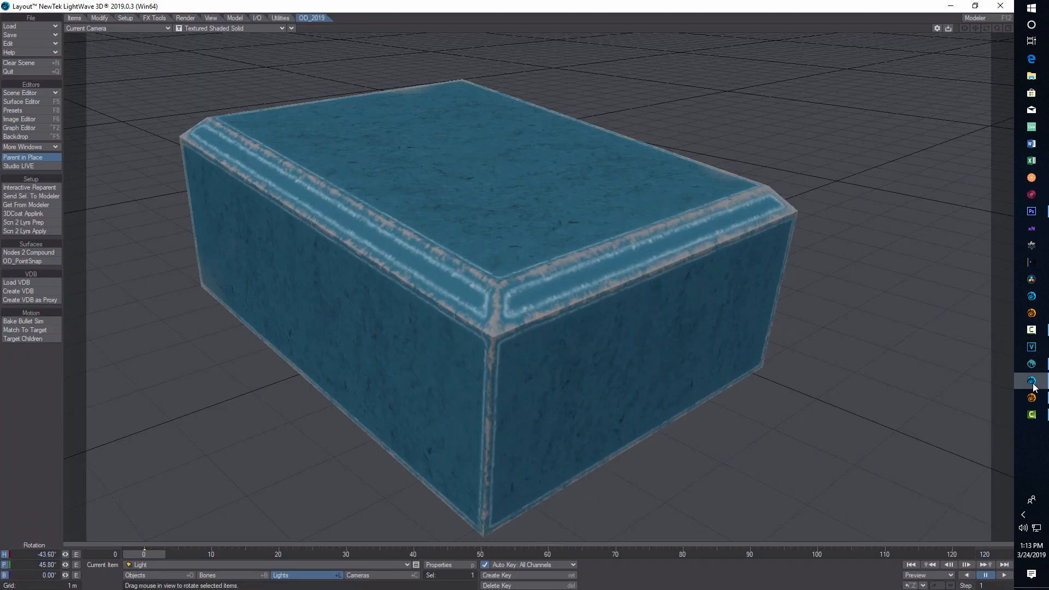
left_click(1034, 380)
left_click(1033, 381)
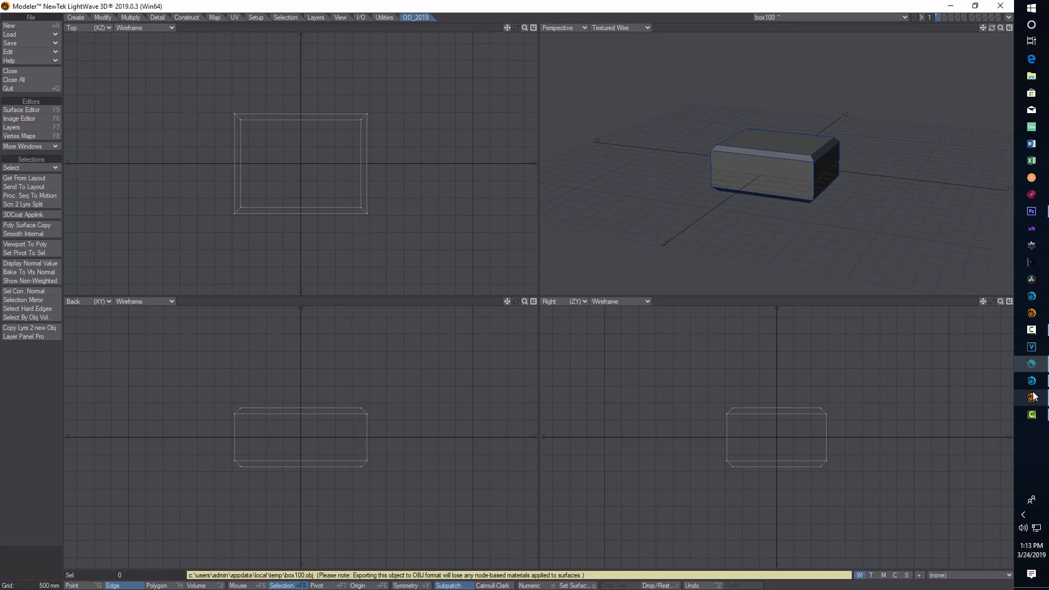
left_click(1034, 385)
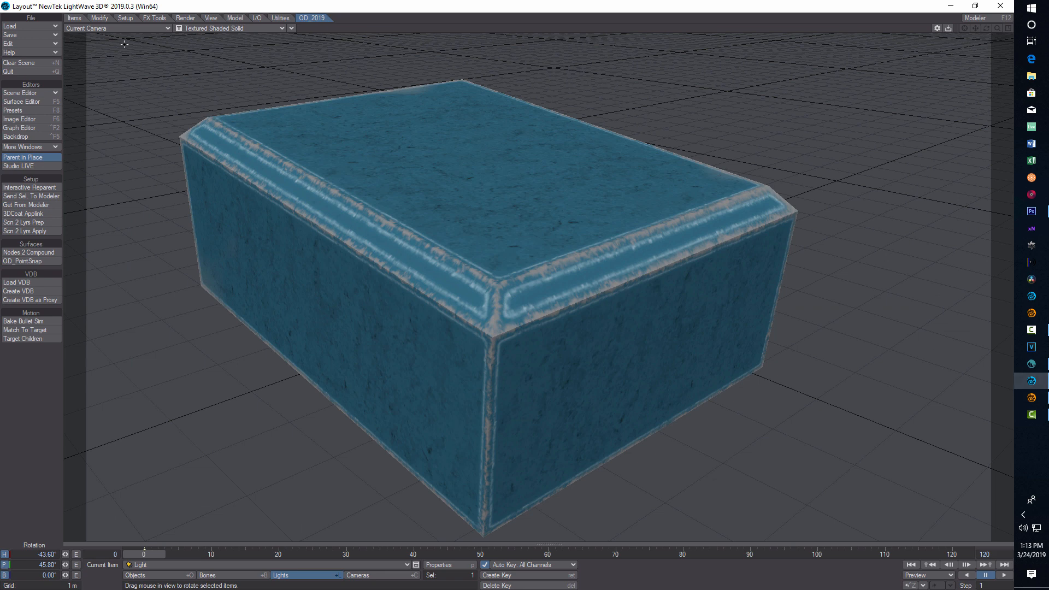
Render the camera view live with VPR and reduce the light's intensity to about 2.18 lx
left_click(278, 27)
left_click(258, 82)
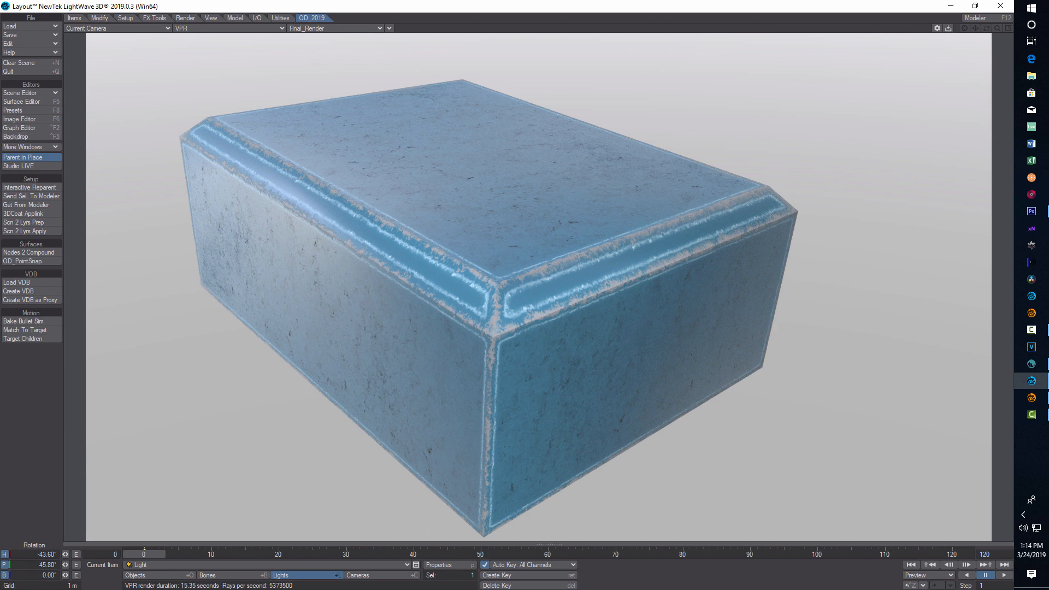
left_click(448, 565)
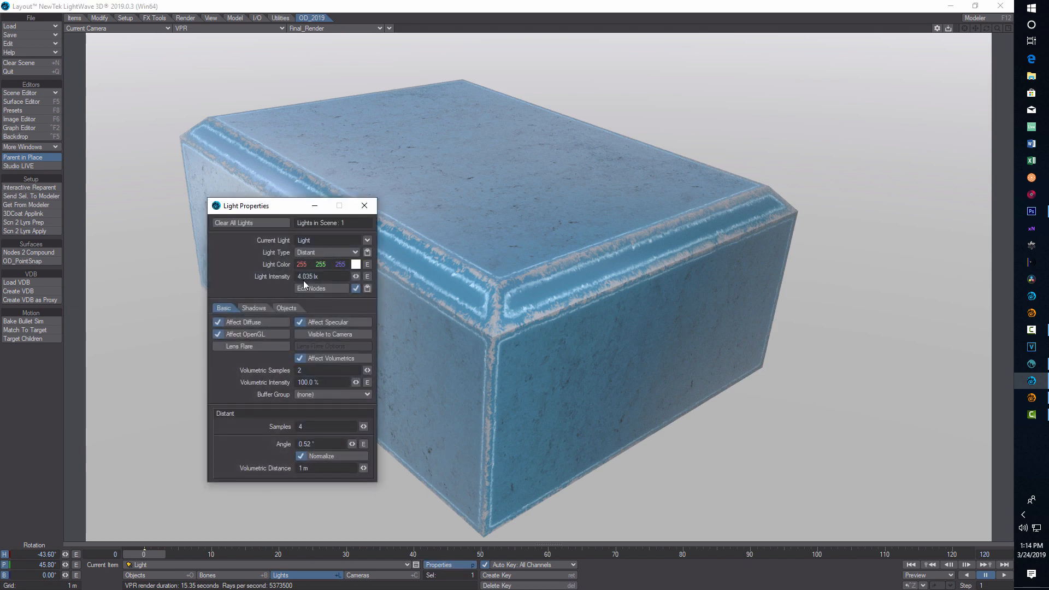
left_click_drag(358, 277, 329, 276)
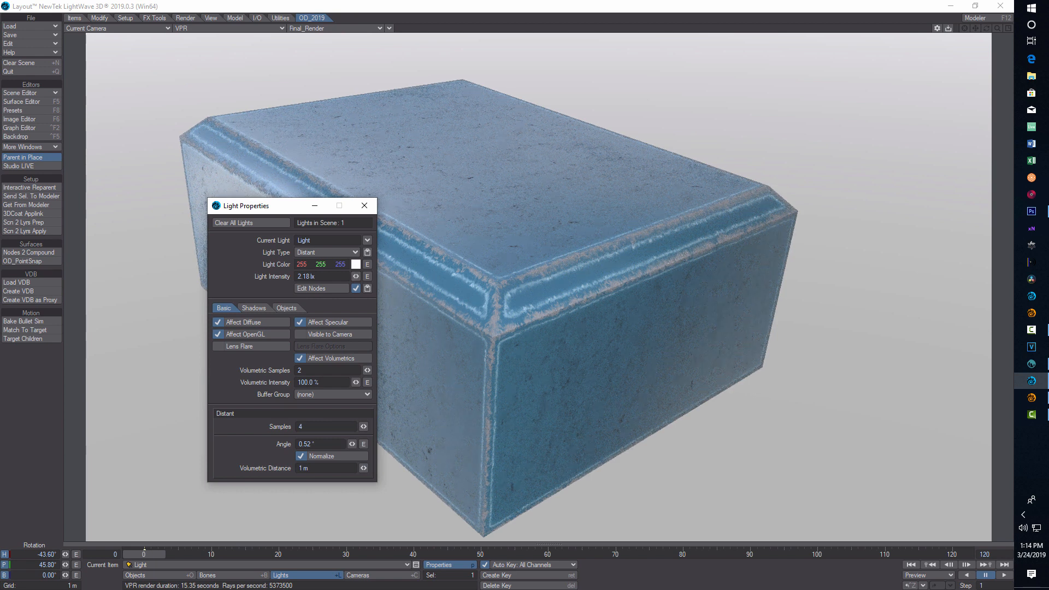
Glance at the 3D-Coat original, return to Layout and disable the gradient backdrop in the backdrop effects
left_click(1031, 364)
left_click(1032, 381)
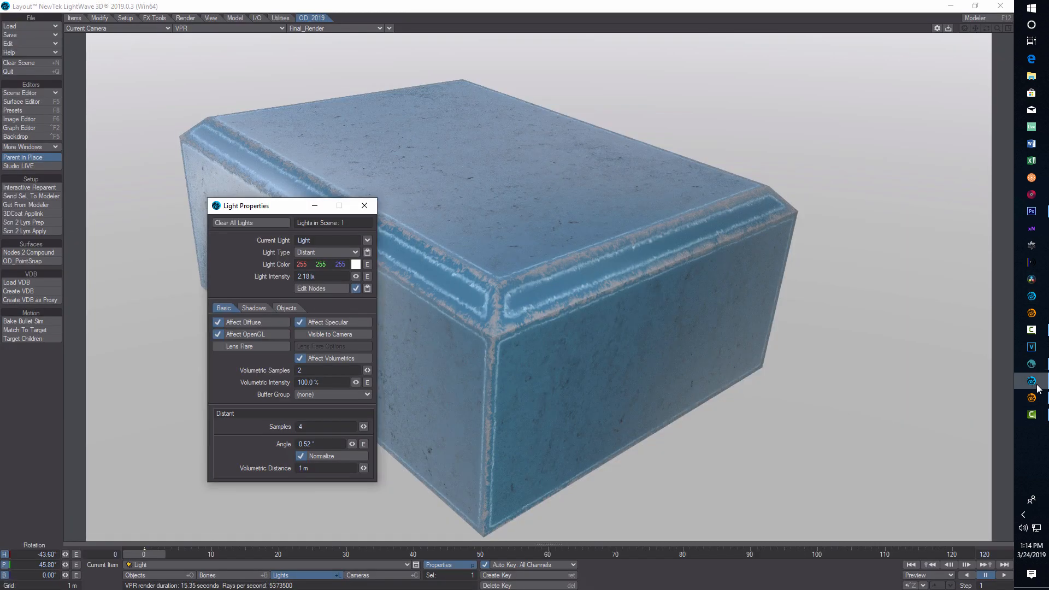
left_click(16, 136)
left_click(530, 254)
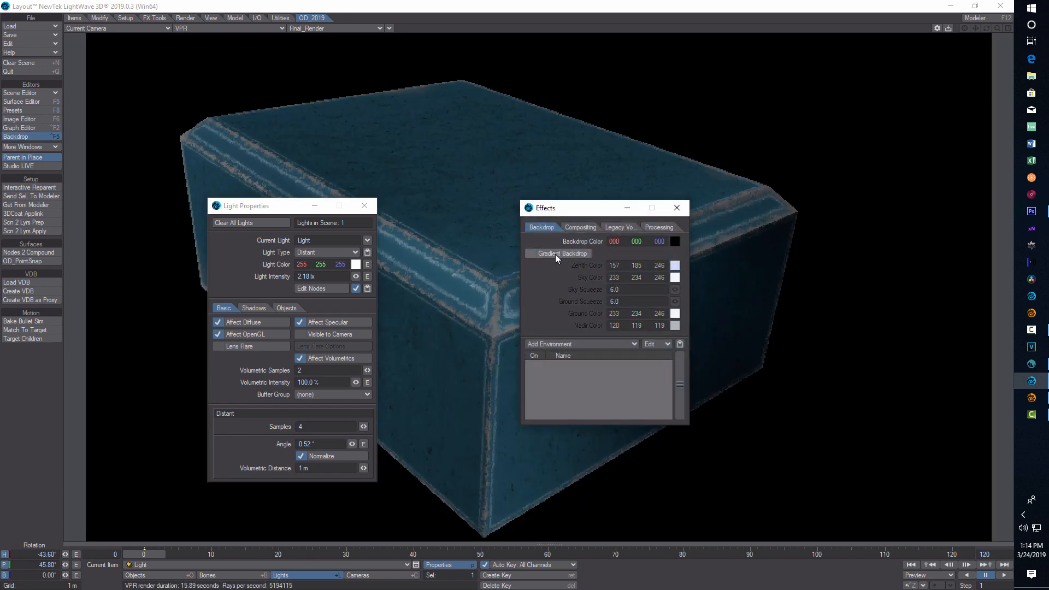
left_click(678, 208)
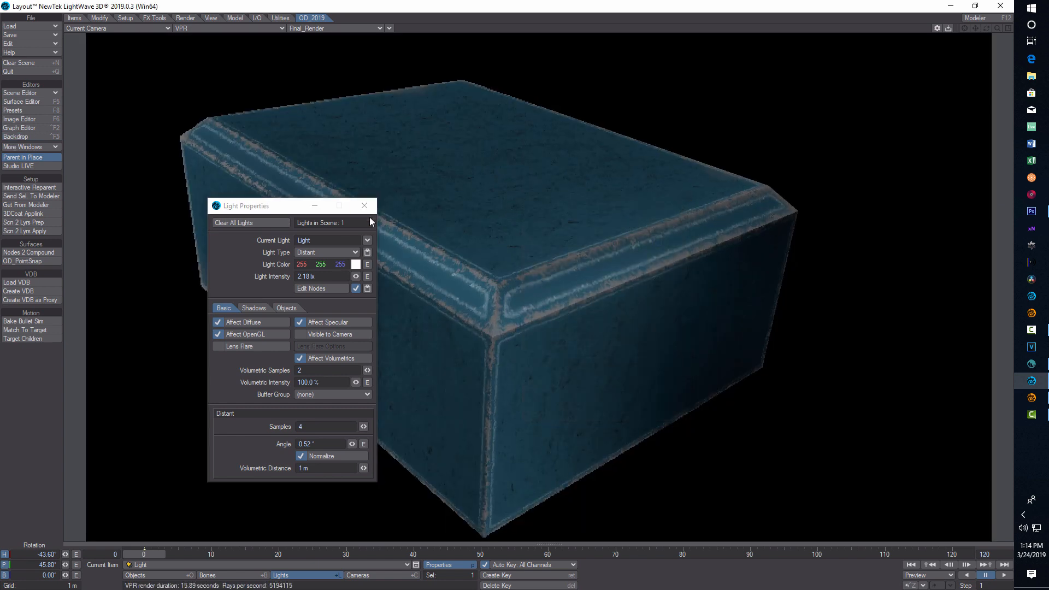
Clear the light settings from view and compare the box on the black backdrop with the original in 3D-Coat, ending in Layout
left_click(364, 207)
left_click(1037, 361)
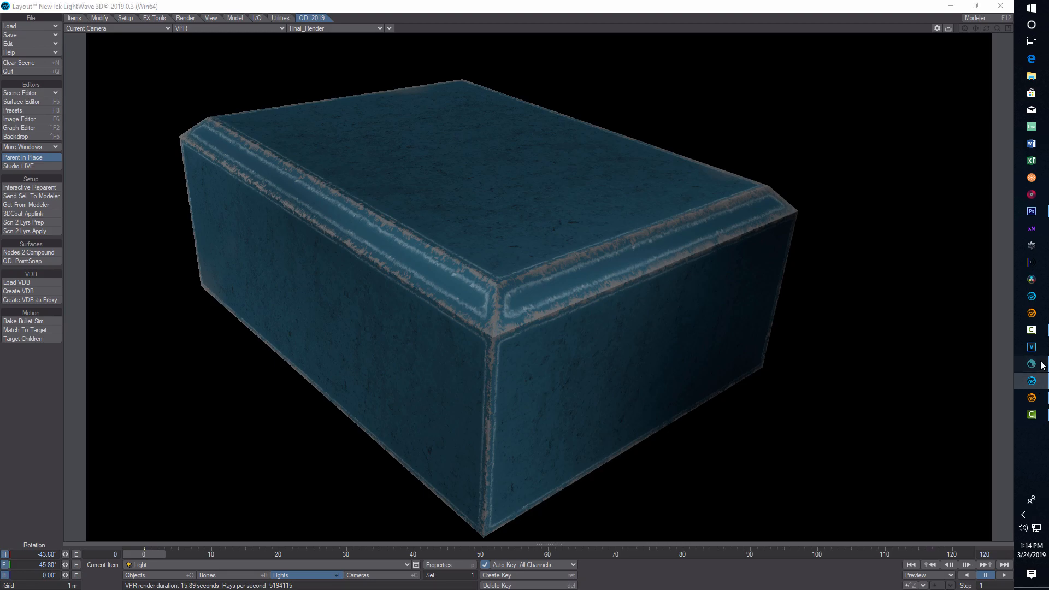
left_click(1034, 383)
left_click(1034, 384)
left_click(1034, 383)
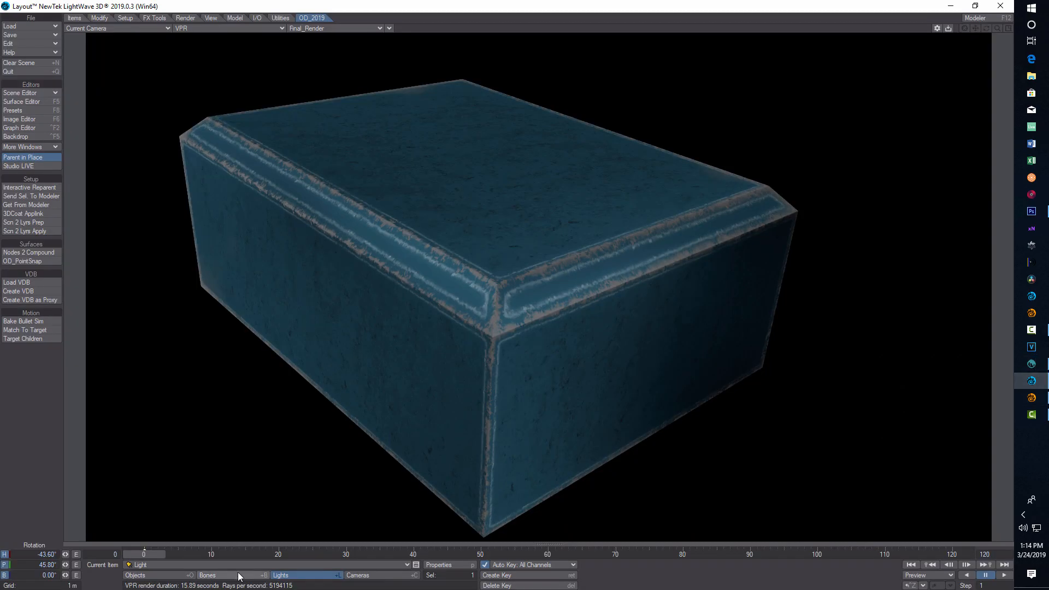
Raise the light's intensity to about 4.53 lx and check the render against the 3D-Coat original
left_click(448, 565)
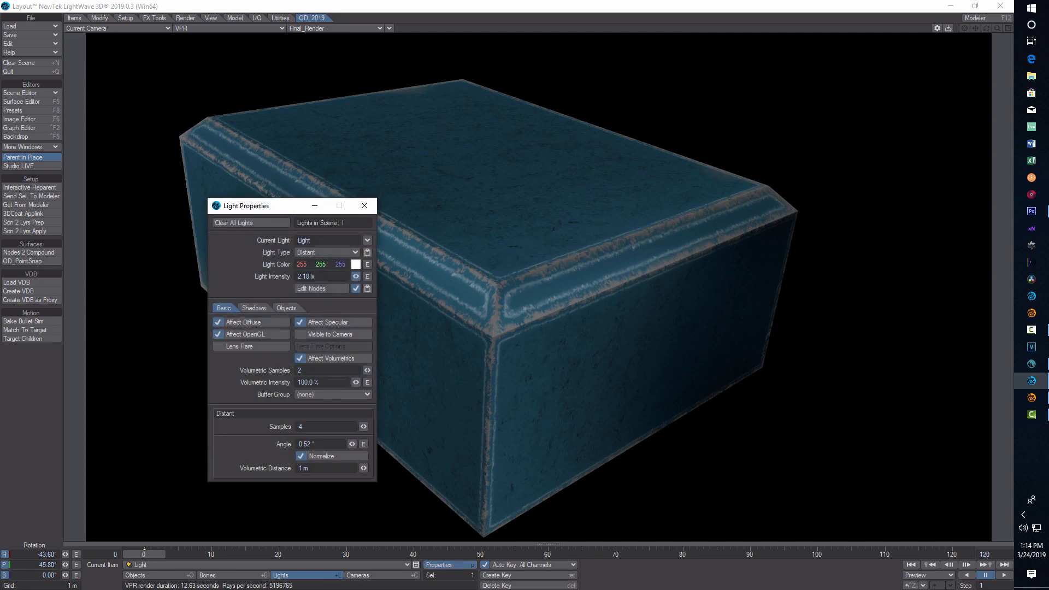
left_click_drag(356, 276, 382, 276)
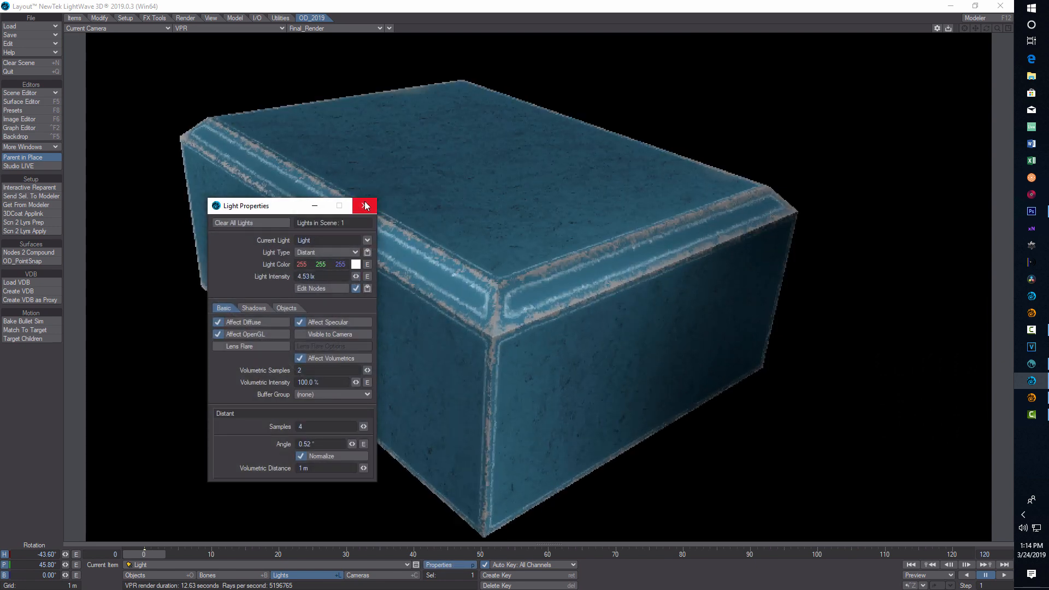
left_click(364, 206)
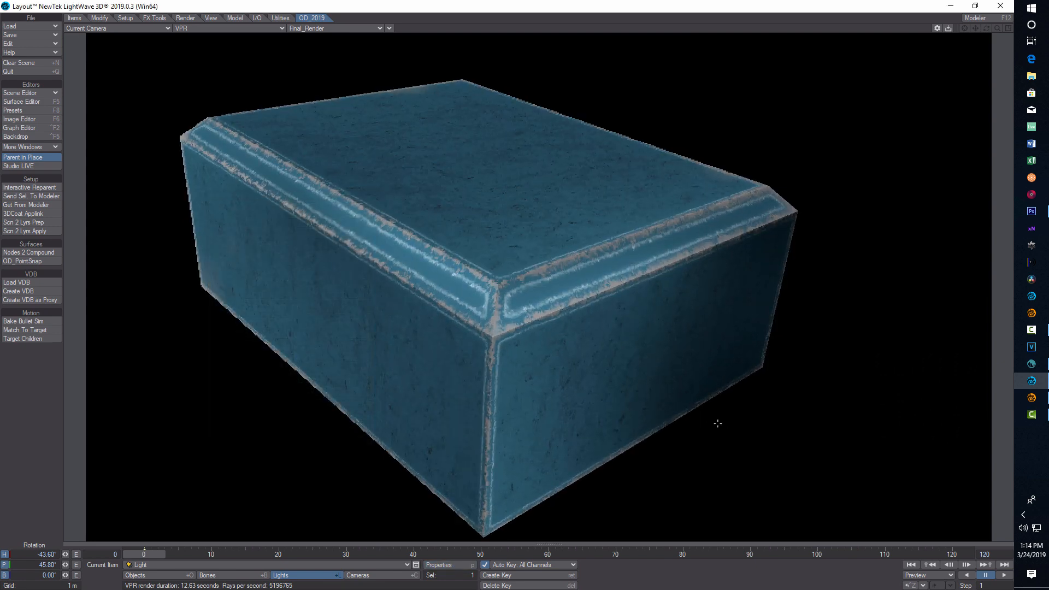
left_click(1037, 367)
left_click(1038, 384)
left_click(1039, 389)
left_click(1032, 381)
Raise the light's intensity to about 7.165 lx and compare the box with the 3D-Coat original again
left_click(280, 574)
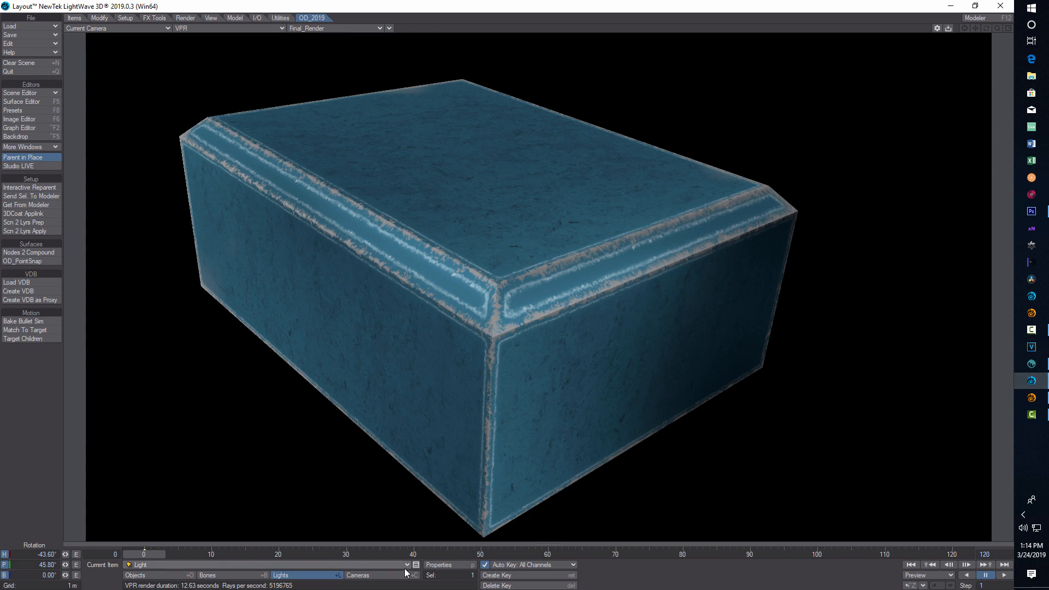
left_click(438, 564)
left_click_drag(355, 276, 377, 276)
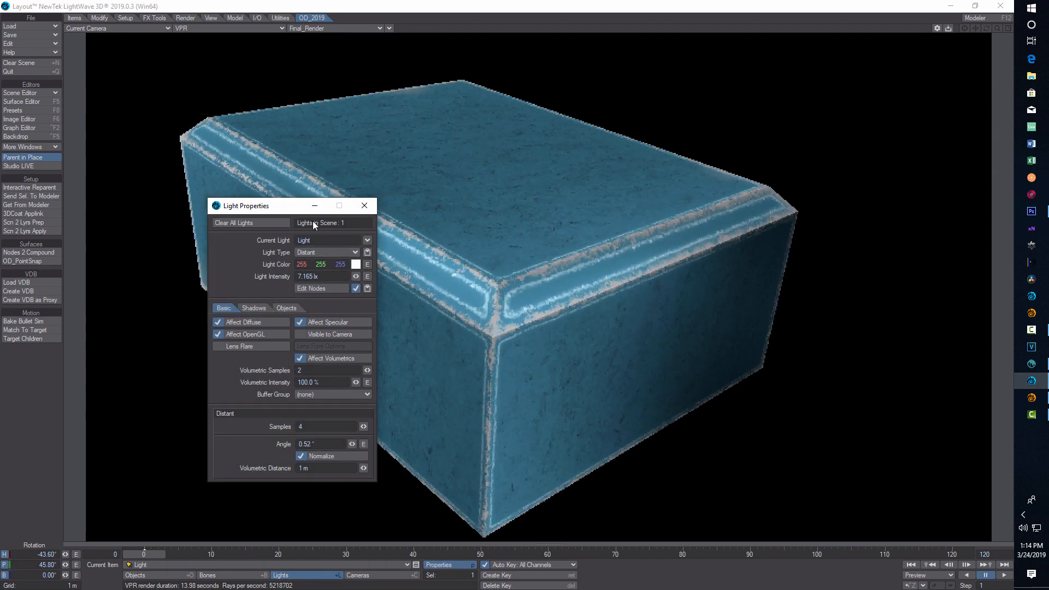
left_click(364, 207)
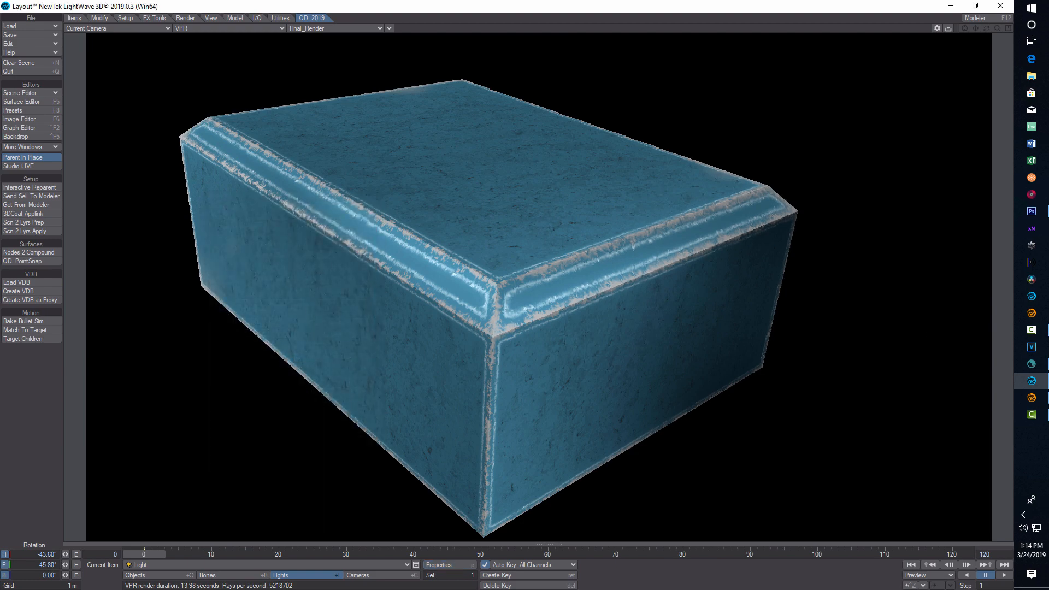
left_click(1037, 367)
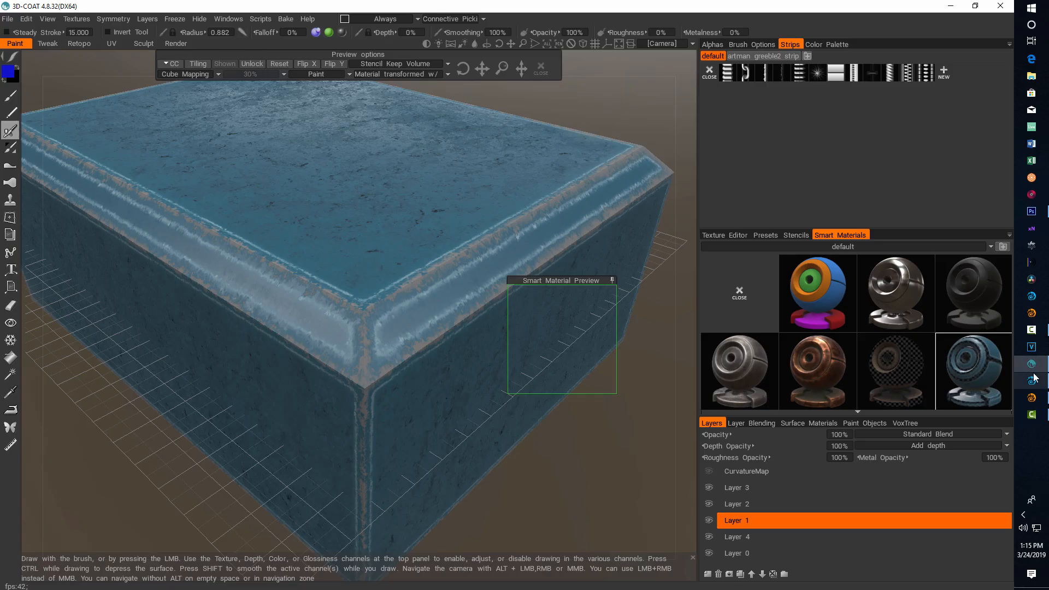
left_click(1033, 385)
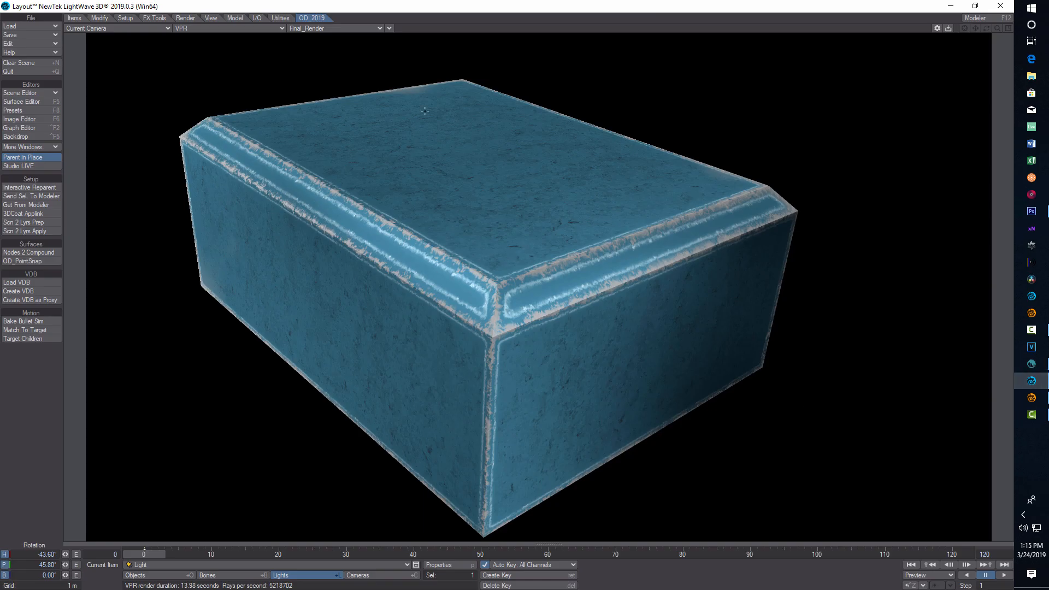
Open the box surface's node graph beside the render and lower the NormalMap node's amplitude to about 77%
left_click(17, 101)
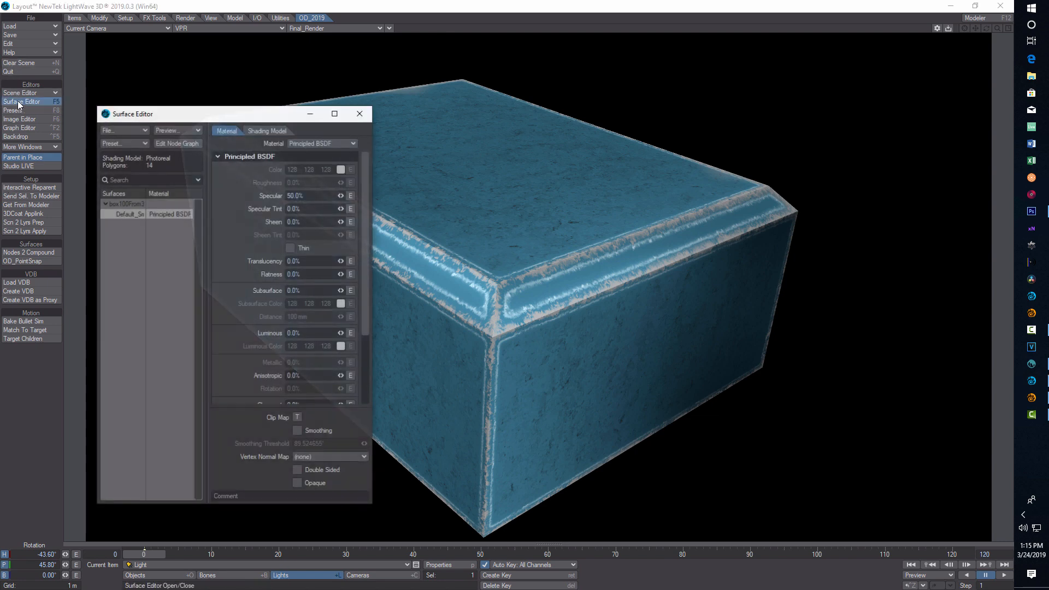
double_click(172, 212)
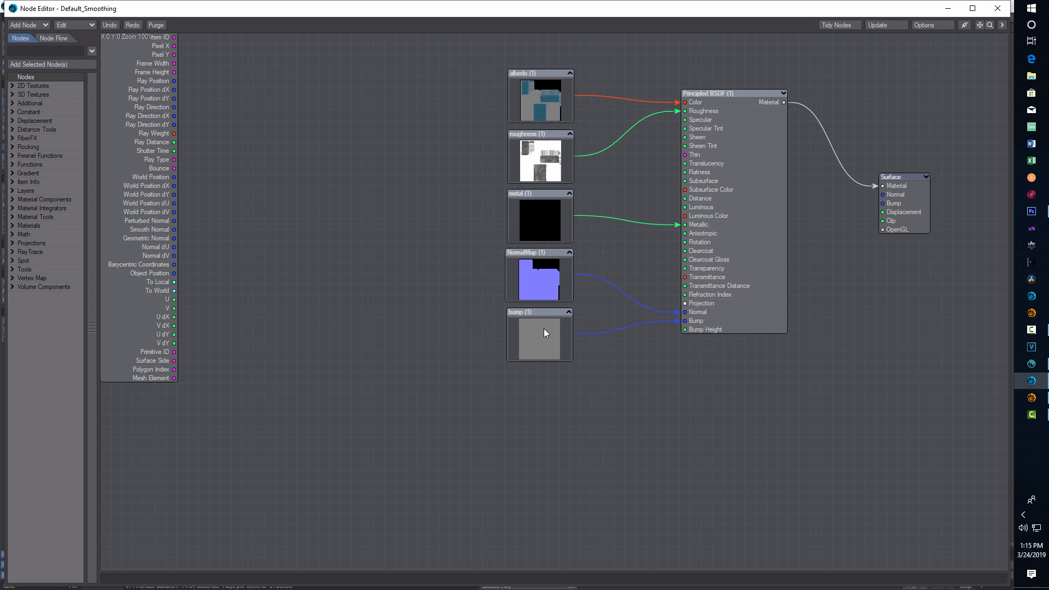
left_click_drag(850, 11, 340, 12)
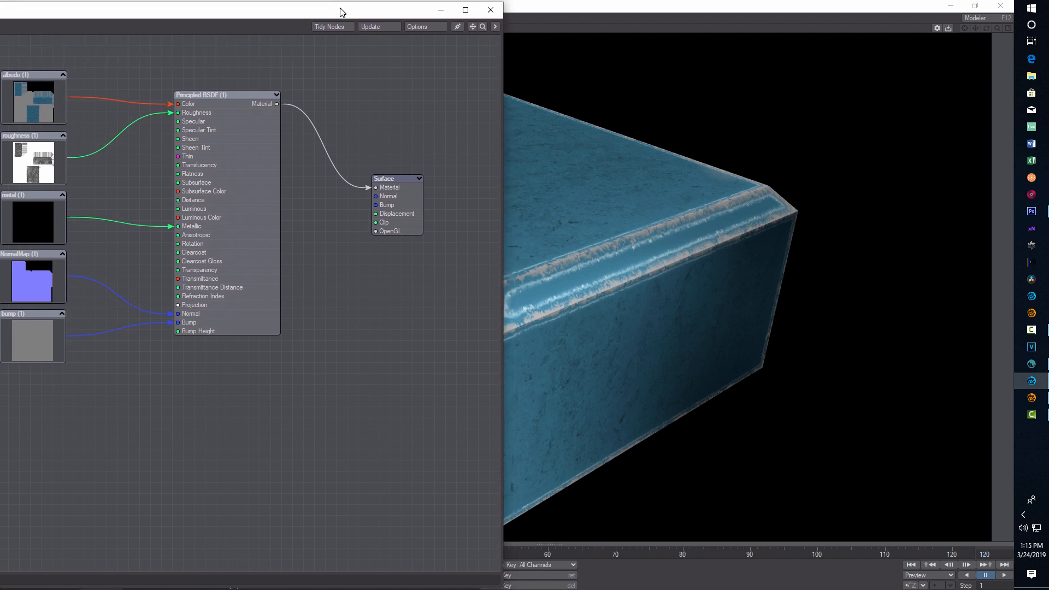
left_click(28, 275)
double_click(27, 275)
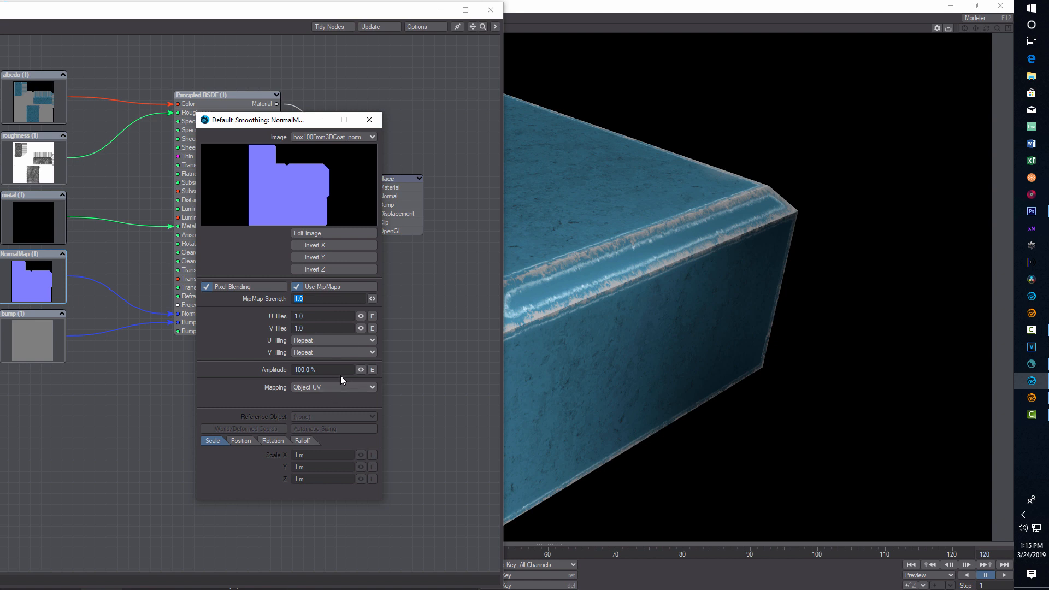
left_click_drag(361, 370, 351, 368)
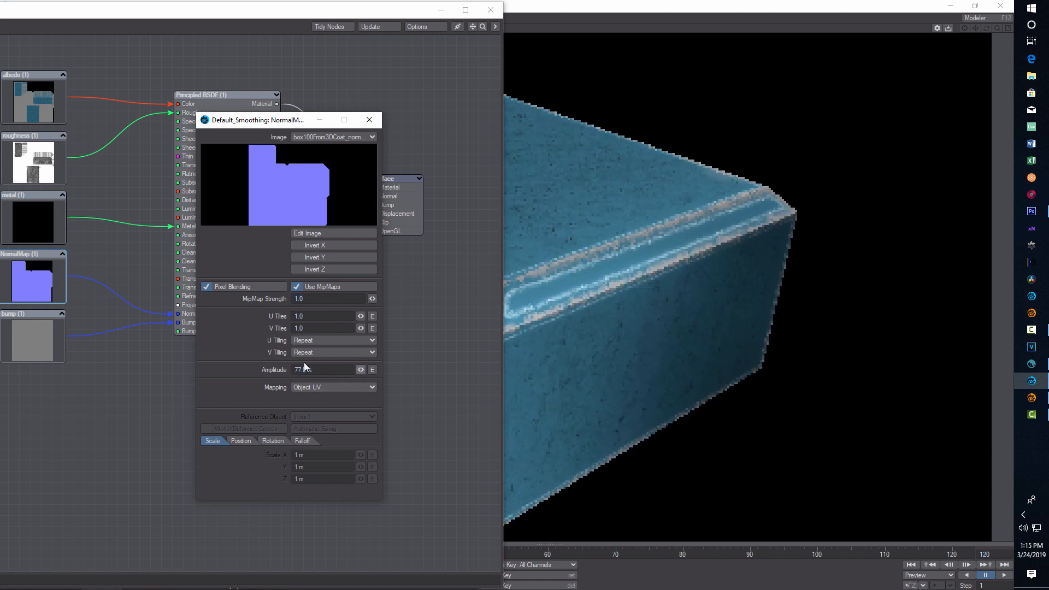
Lower the bump node's bump amplitude slightly and close the node and surface editors
double_click(22, 334)
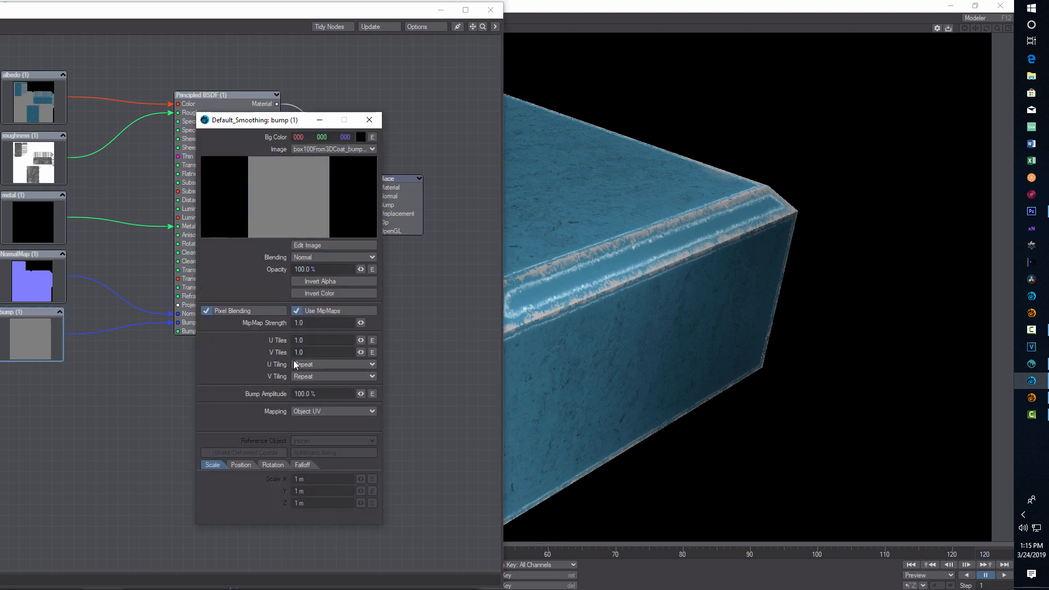
left_click_drag(361, 394, 350, 394)
left_click(369, 119)
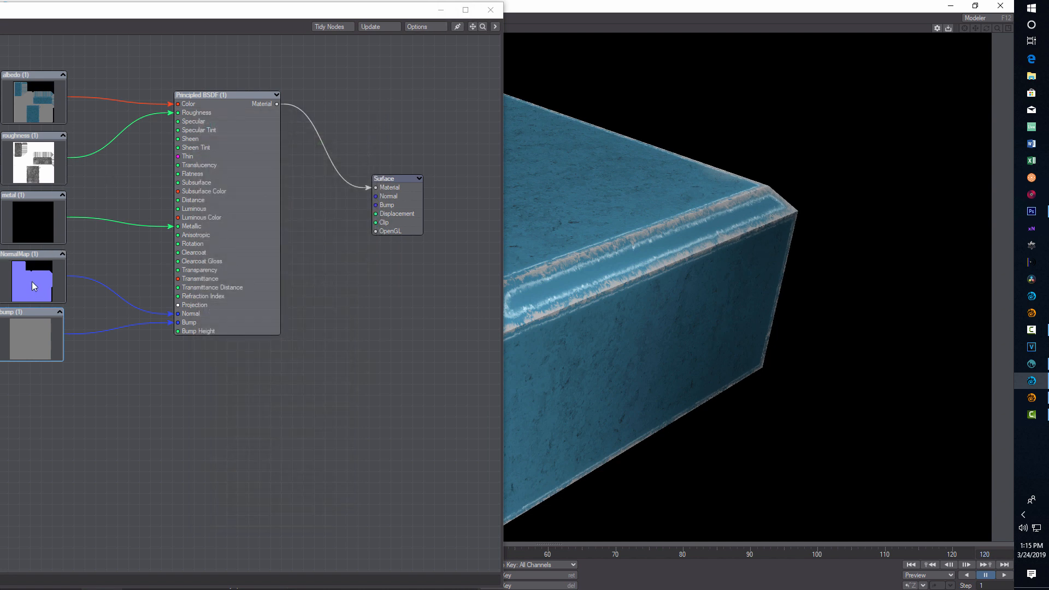
left_click(491, 11)
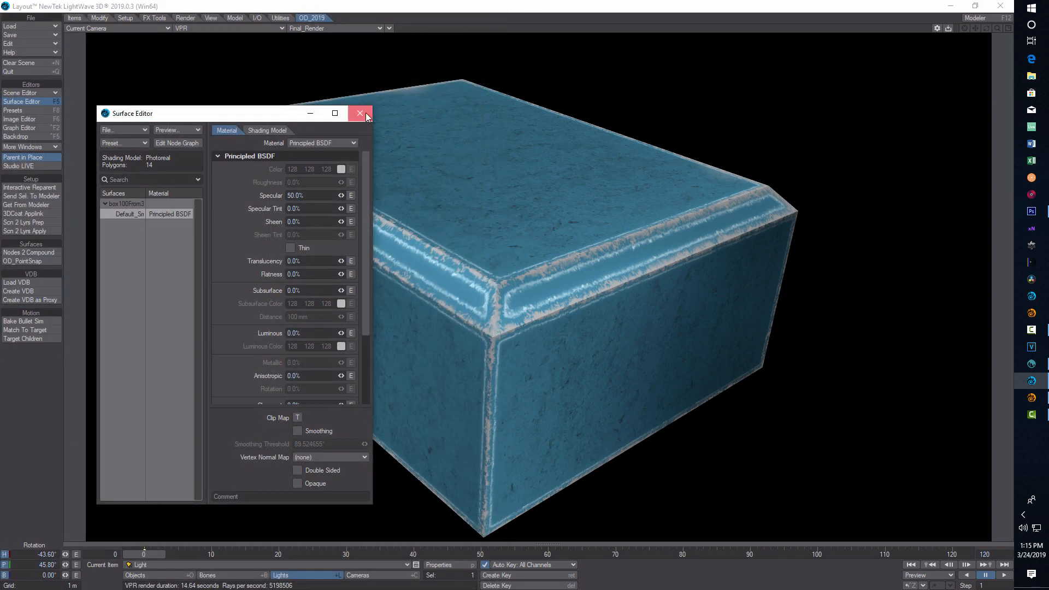
left_click(360, 113)
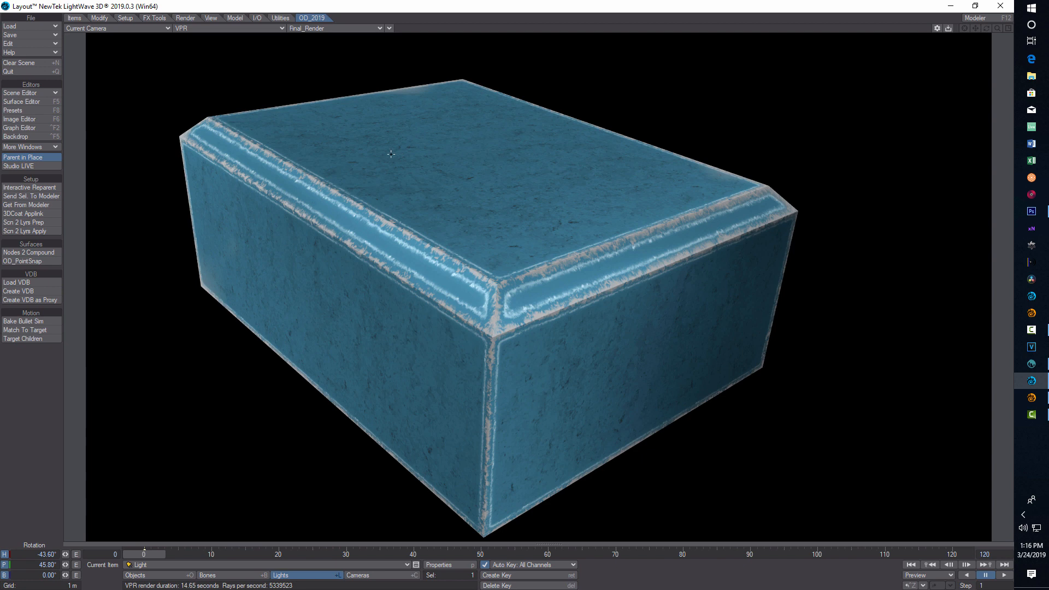
Reopen the node graph of the box's Default_Smoothing surface
left_click(32, 102)
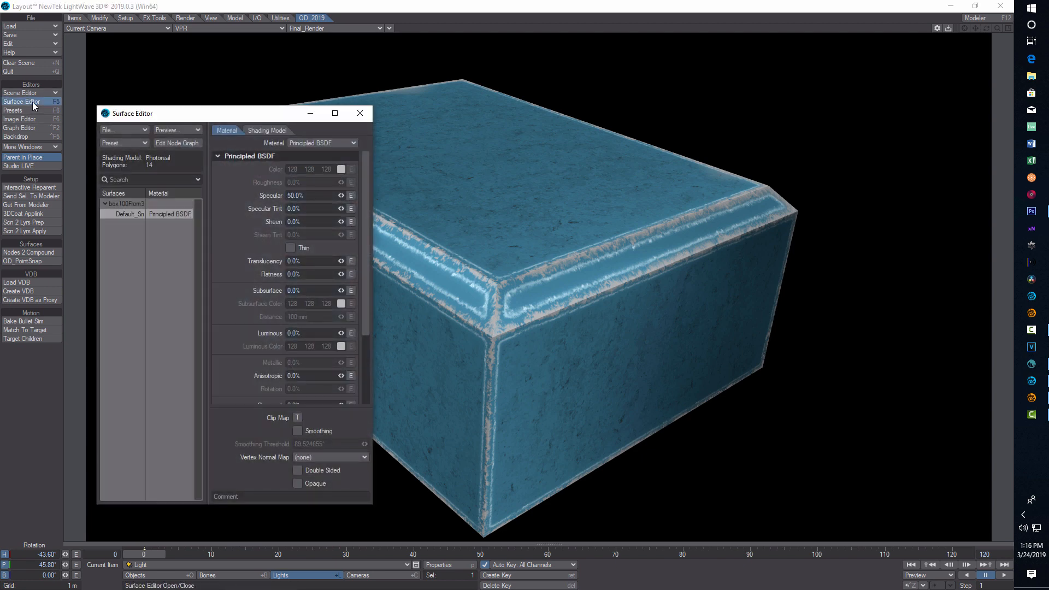
double_click(173, 214)
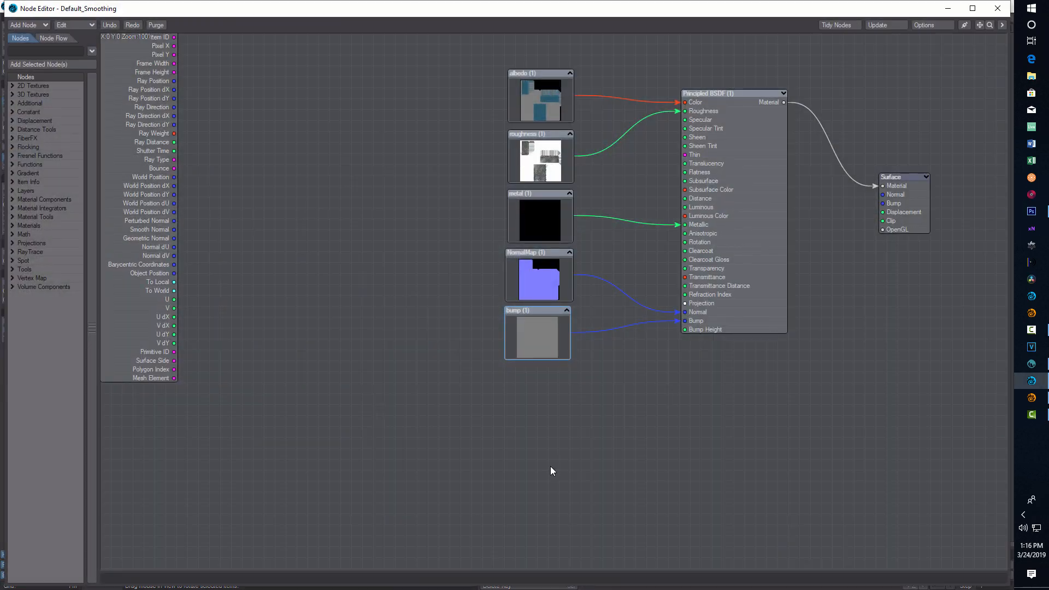